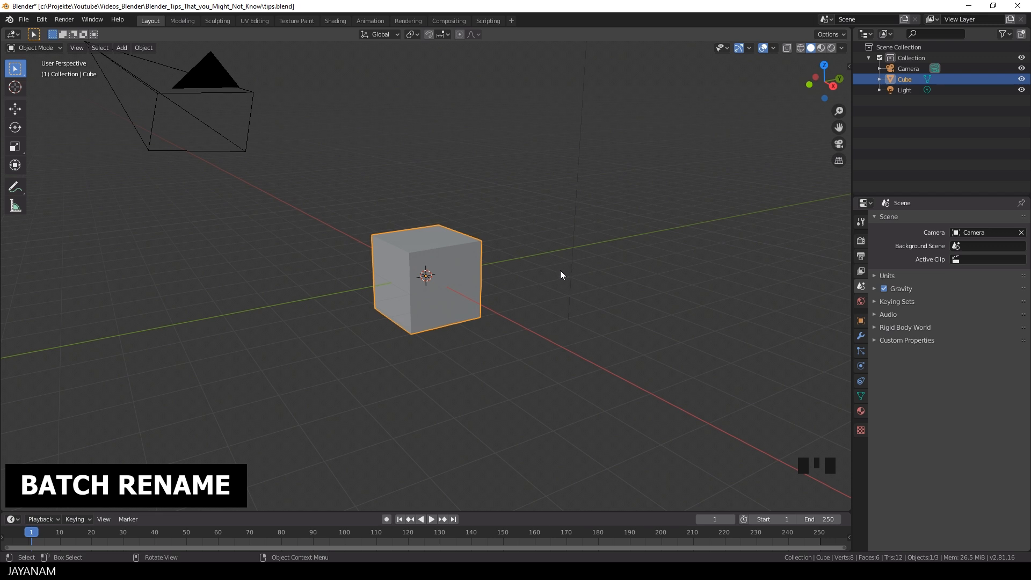
- Add a cylinder mesh and move it above and behind the cube, to about X -1.64 m, Y -1.69 m, Z 2.50 m
{"action": "mouse_move", "coordinate": [578, 272]}
{"action": "middle_mouse_down"}
{"action": "mouse_move", "coordinate": [591, 272]}
{"action": "mouse_move", "coordinate": [574, 277]}
{"action": "middle_mouse_up"}
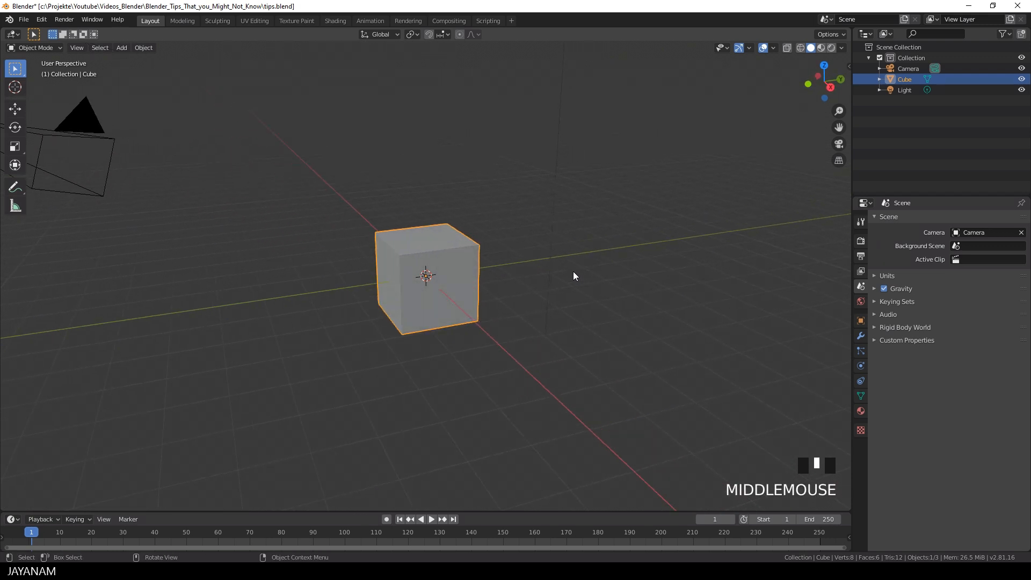
{"action": "key", "text": "shift+a"}
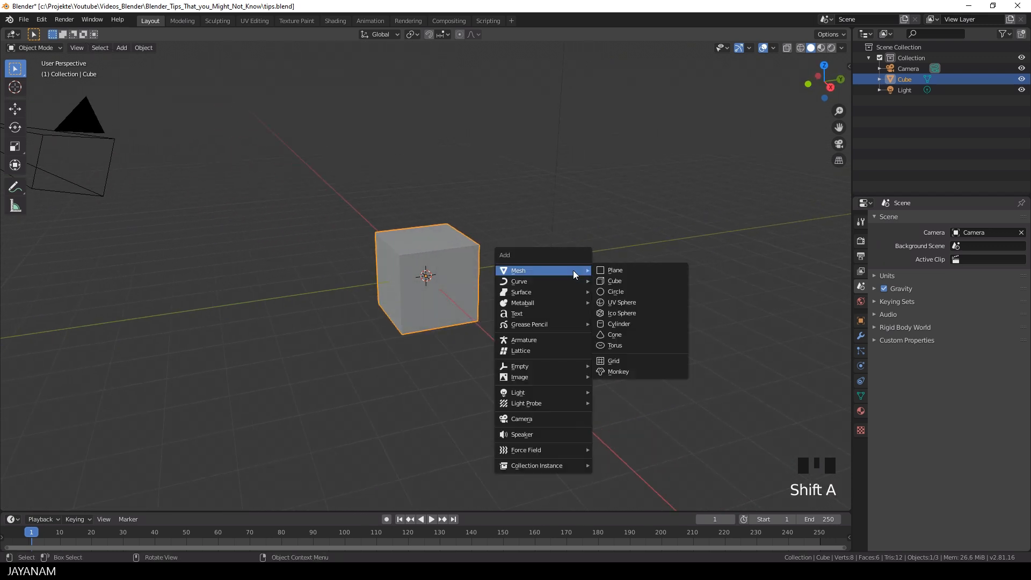
{"action": "left_click", "coordinate": [630, 325]}
{"action": "key", "text": "g"}
{"action": "left_click", "coordinate": [543, 219]}
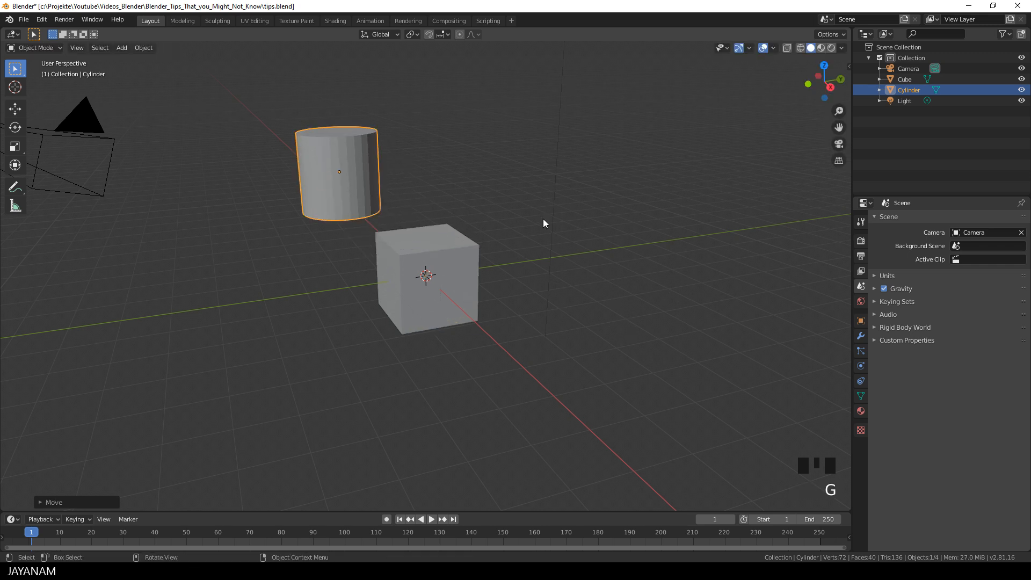
- Add an ico sphere and move it up and away from the cube, to about X 0.09 m, Y 2.42 m, Z 1.98 m
{"action": "key", "text": "shift+a"}
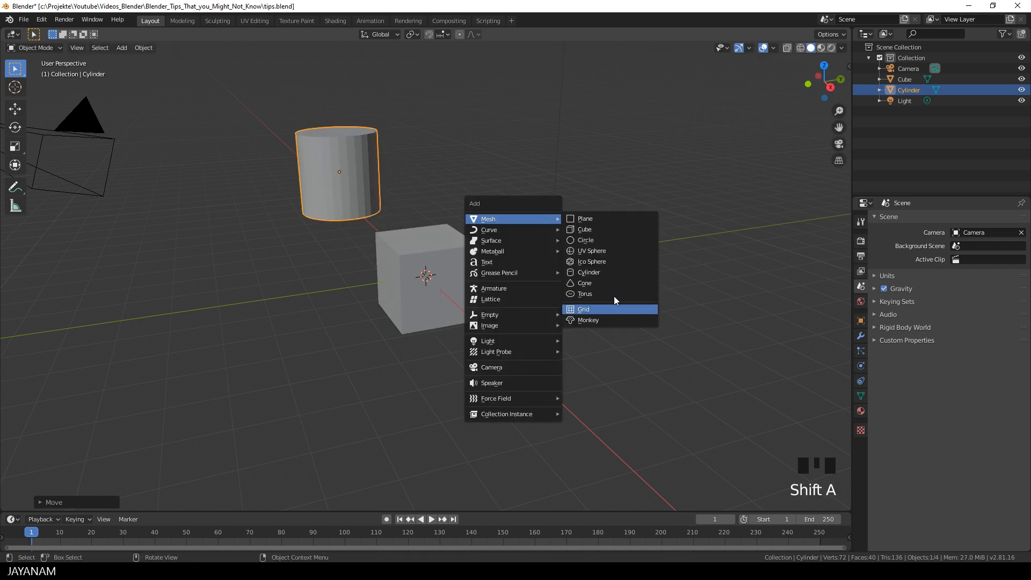
{"action": "left_click", "coordinate": [612, 261]}
{"action": "key", "text": "g"}
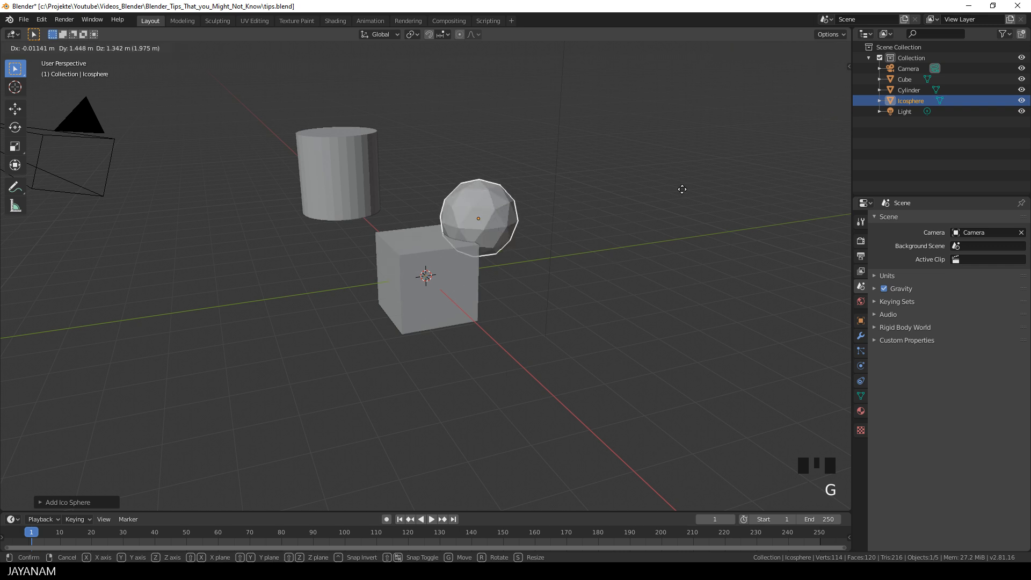
{"action": "left_click", "coordinate": [701, 180]}
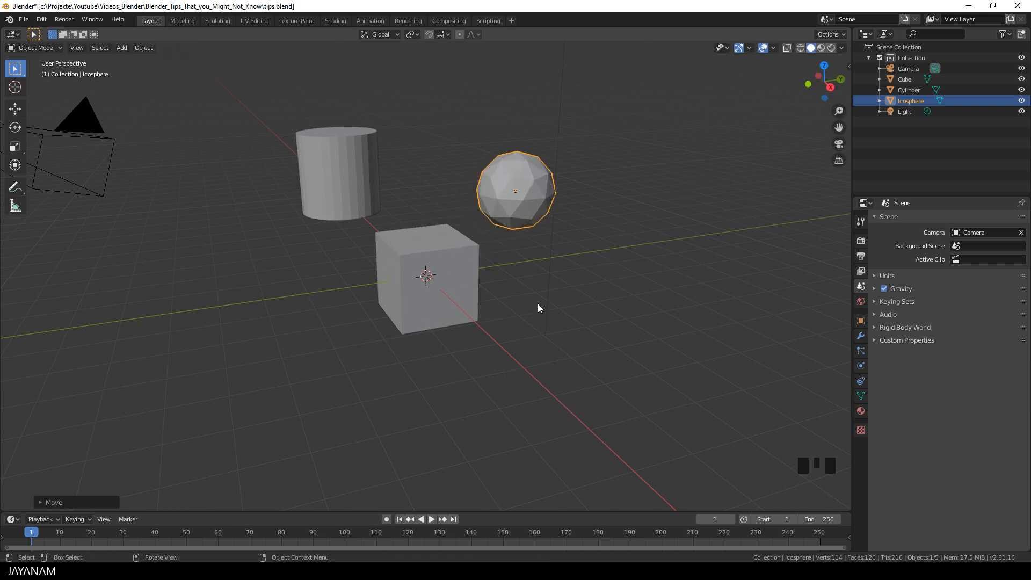
- Batch rename the selected cube, cylinder and ico sphere using Set Name with the New method and the name MyObj
{"action": "left_click", "coordinate": [437, 262], "text": "shift"}
{"action": "left_click", "coordinate": [339, 146], "text": "shift"}
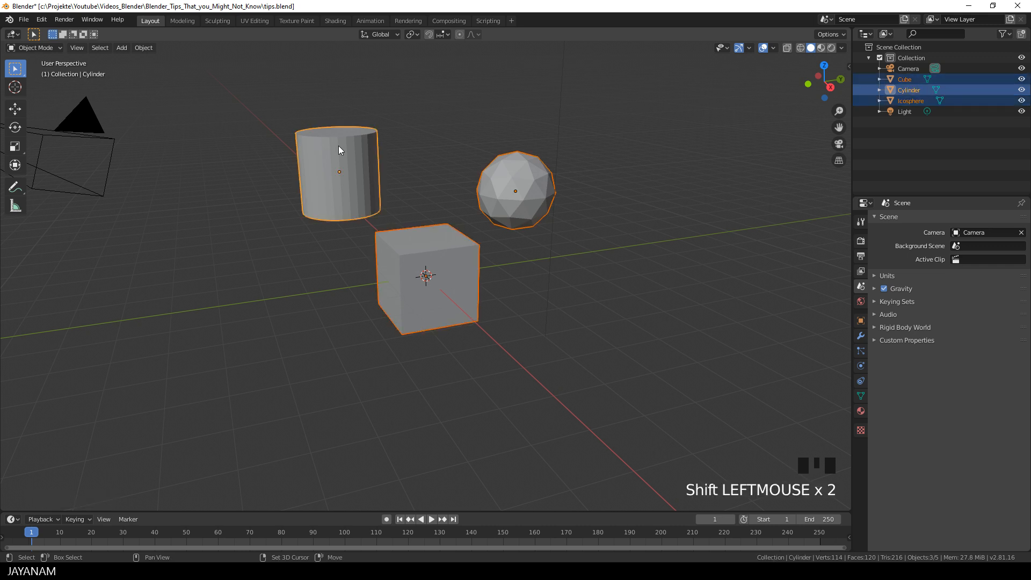
{"action": "key", "text": "ctrl+F2"}
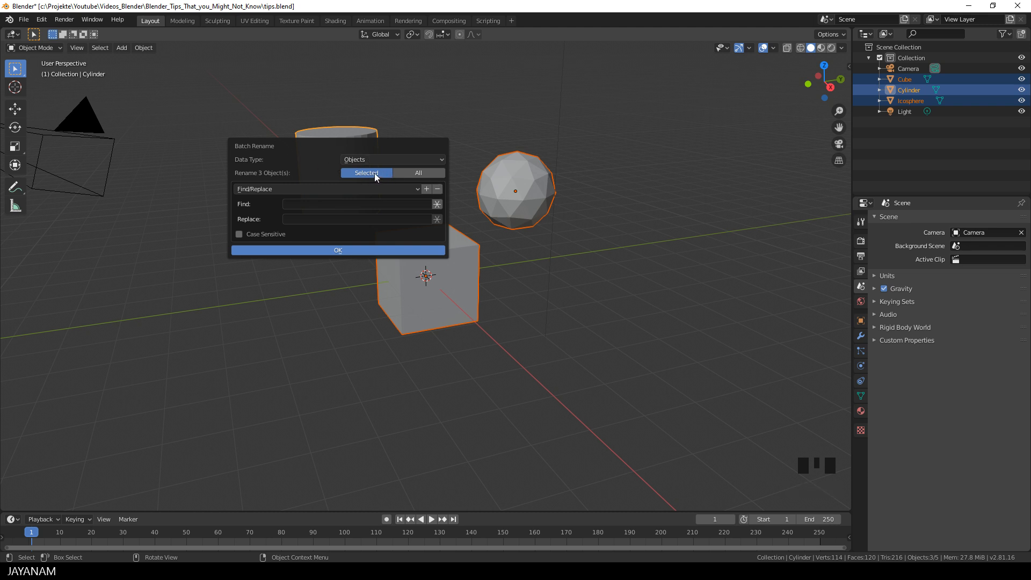
{"action": "left_click", "coordinate": [297, 188]}
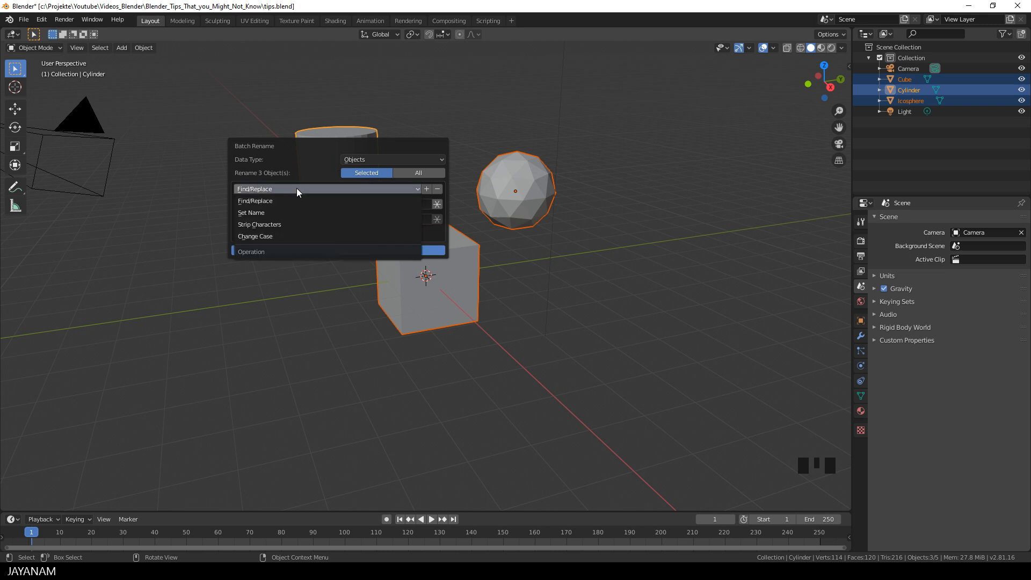
{"action": "left_click", "coordinate": [285, 212]}
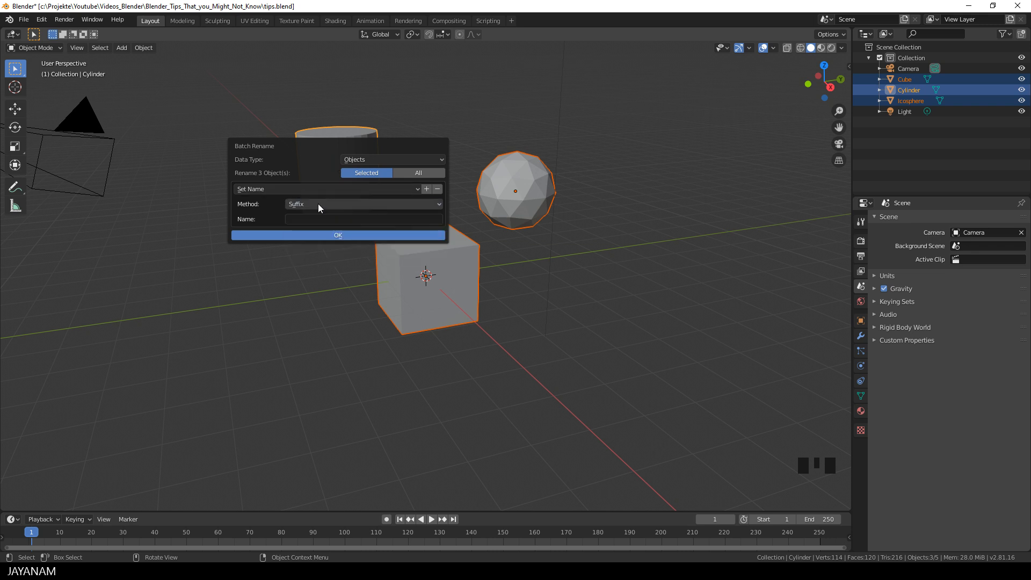
{"action": "left_click", "coordinate": [318, 204]}
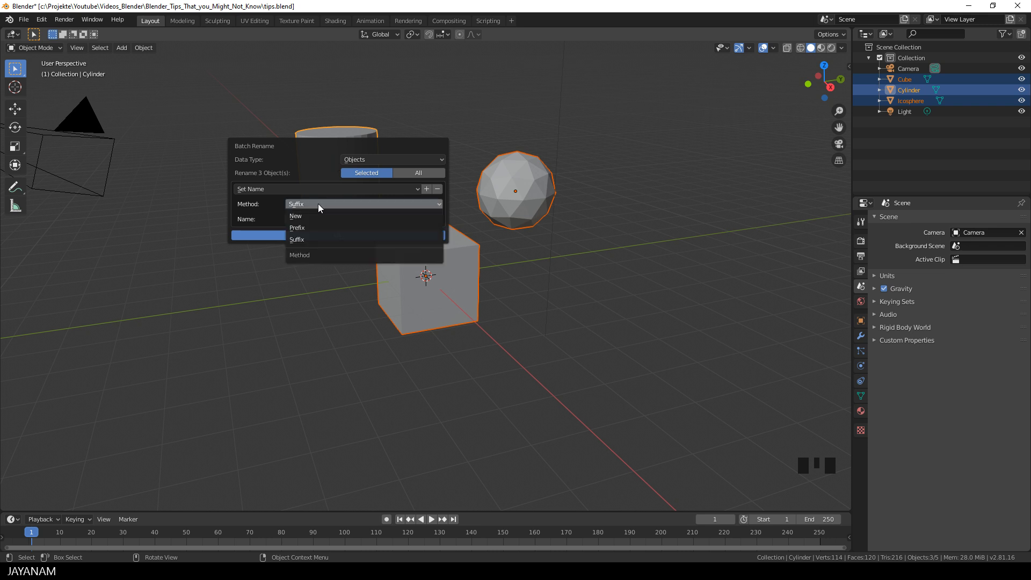
{"action": "left_click", "coordinate": [309, 214]}
{"action": "left_click", "coordinate": [311, 217]}
{"action": "type", "text": "MyObj"}
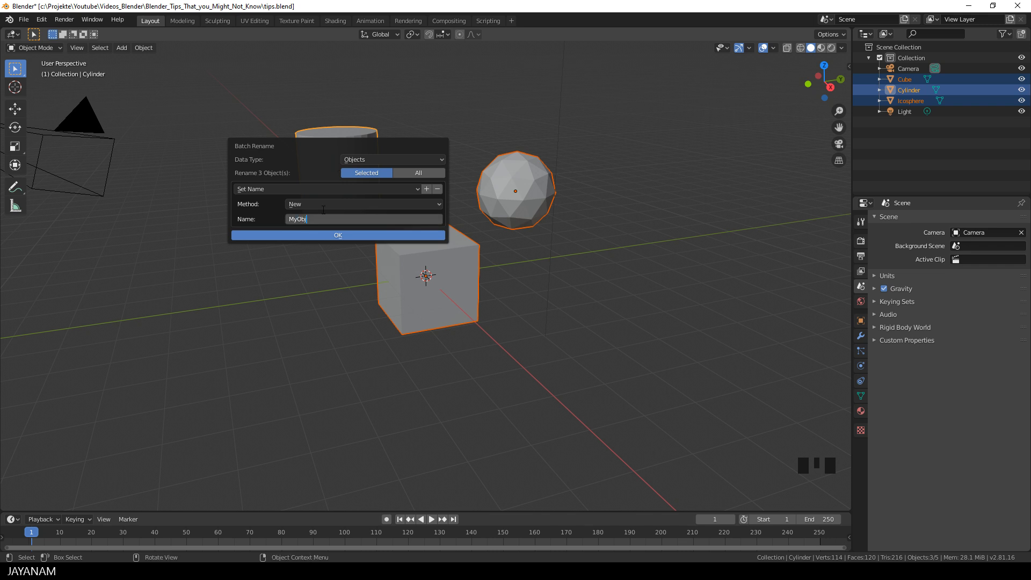
{"action": "left_click", "coordinate": [378, 236]}
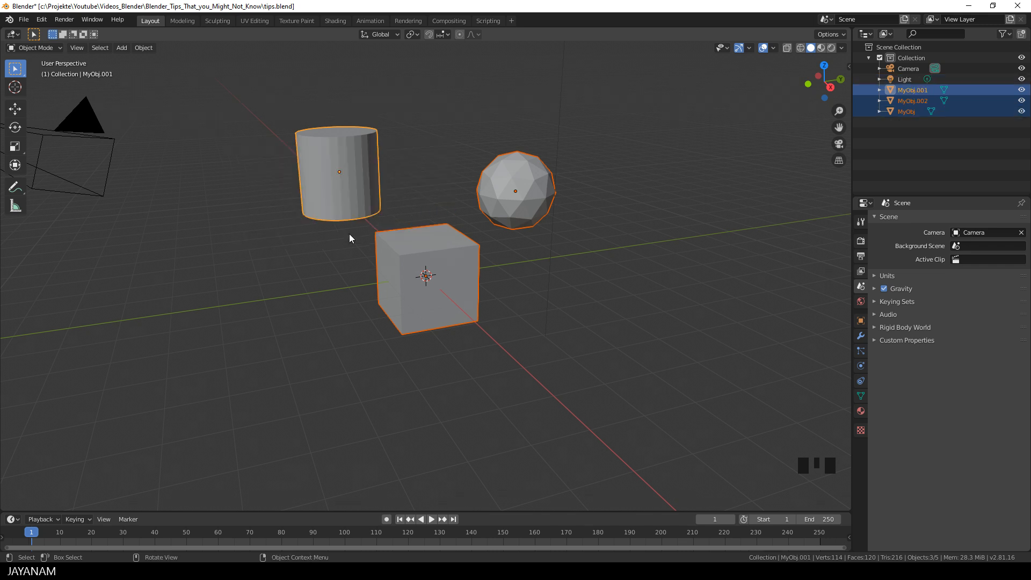
- Check each renamed mesh in the outliner, and batch rename all objects with Find/Replace, replacing 0 with nothing
{"action": "left_click", "coordinate": [911, 112]}
{"action": "left_click", "coordinate": [911, 101]}
{"action": "left_click", "coordinate": [912, 90]}
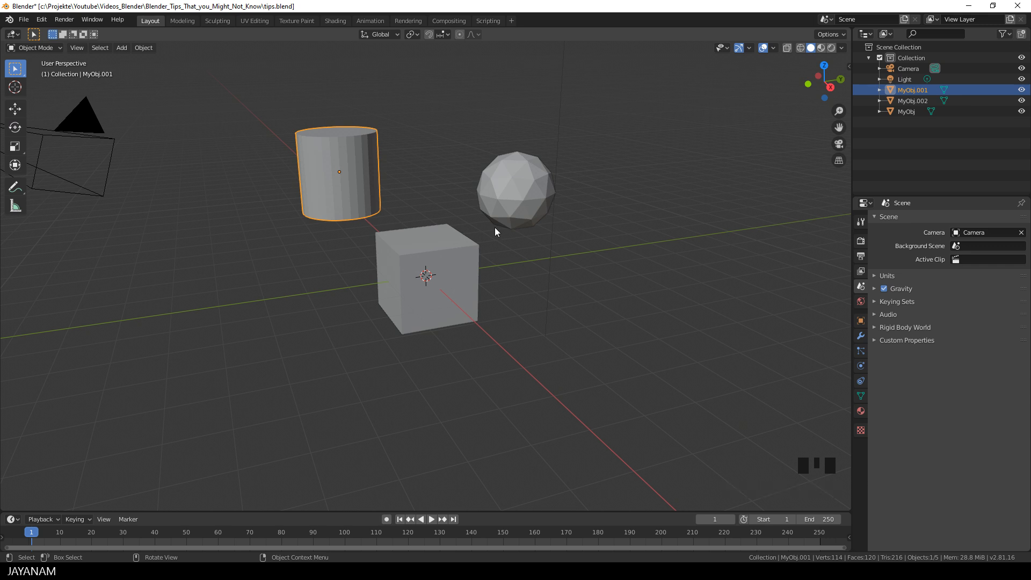
{"action": "key", "text": "ctrl+F2"}
{"action": "left_click", "coordinate": [571, 253]}
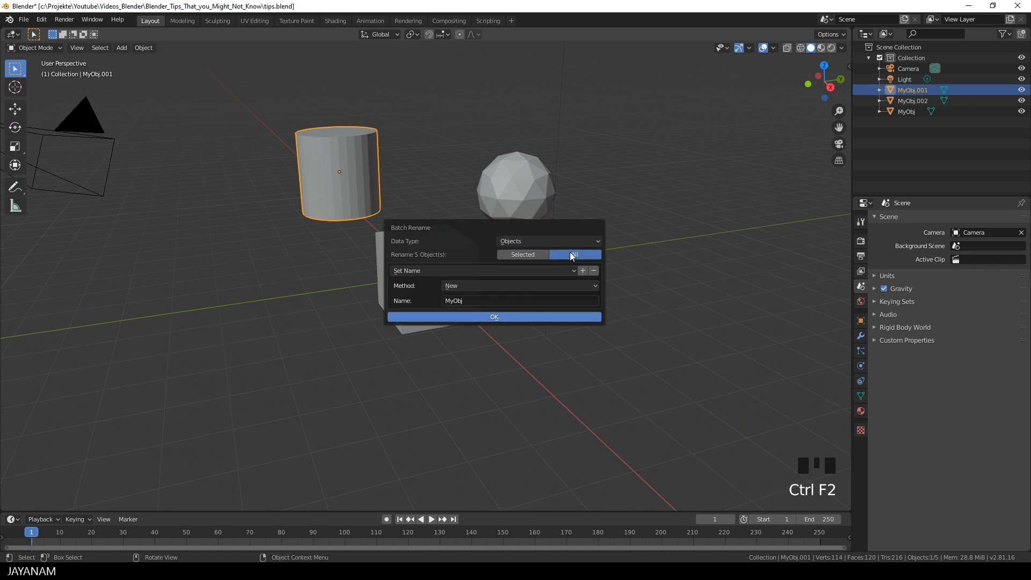
{"action": "left_click", "coordinate": [482, 271]}
{"action": "left_click", "coordinate": [456, 285]}
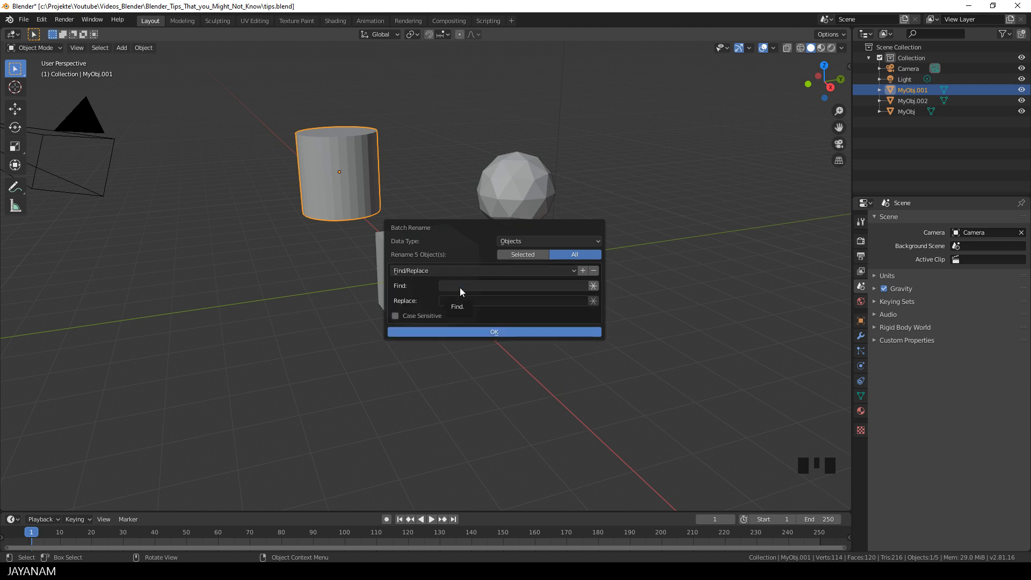
{"action": "left_click", "coordinate": [466, 285]}
{"action": "type", "text": "0"}
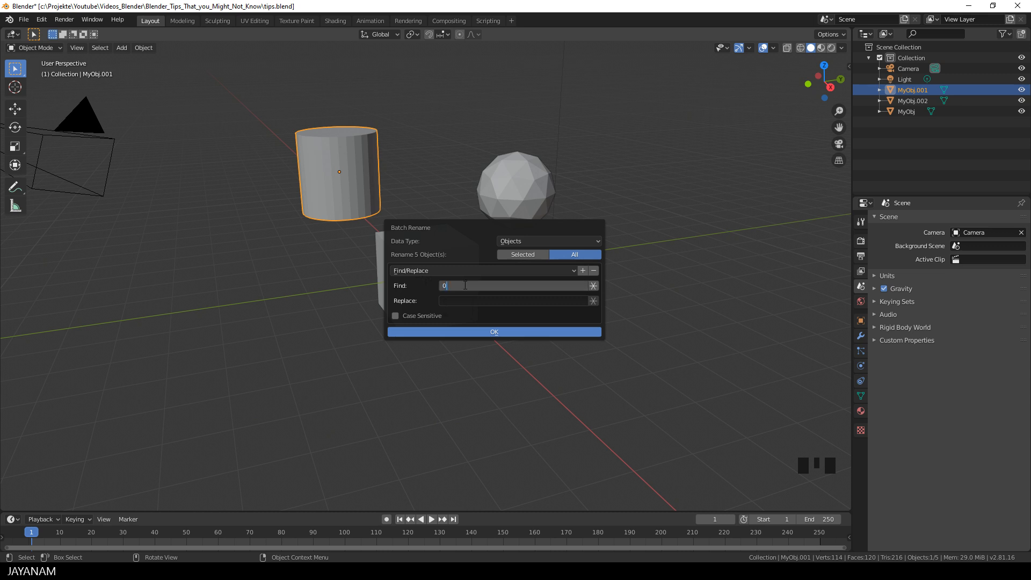
{"action": "left_click", "coordinate": [499, 332]}
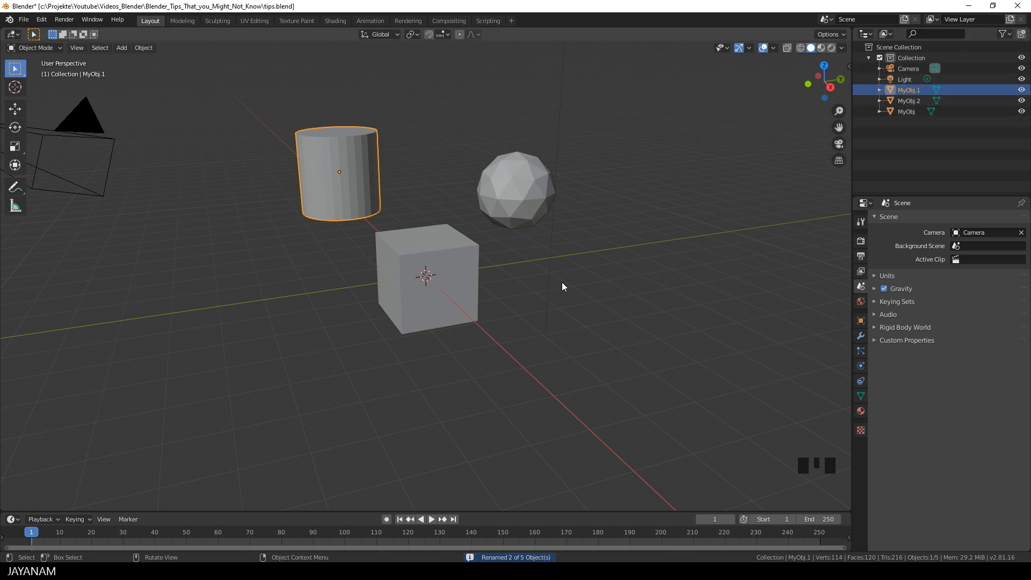
- Reopen Batch Rename and look at the data types it can rename
{"action": "middle_click_drag", "start_coordinate": [614, 319], "coordinate": [528, 335]}
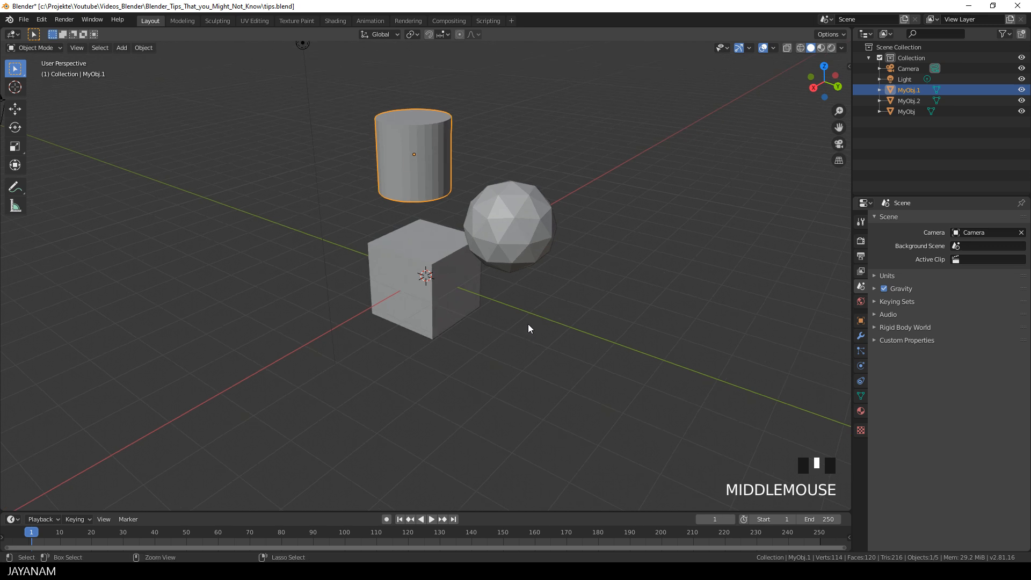
{"action": "key", "text": "ctrl+F2"}
{"action": "left_click_drag", "start_coordinate": [536, 321], "coordinate": [687, 102]}
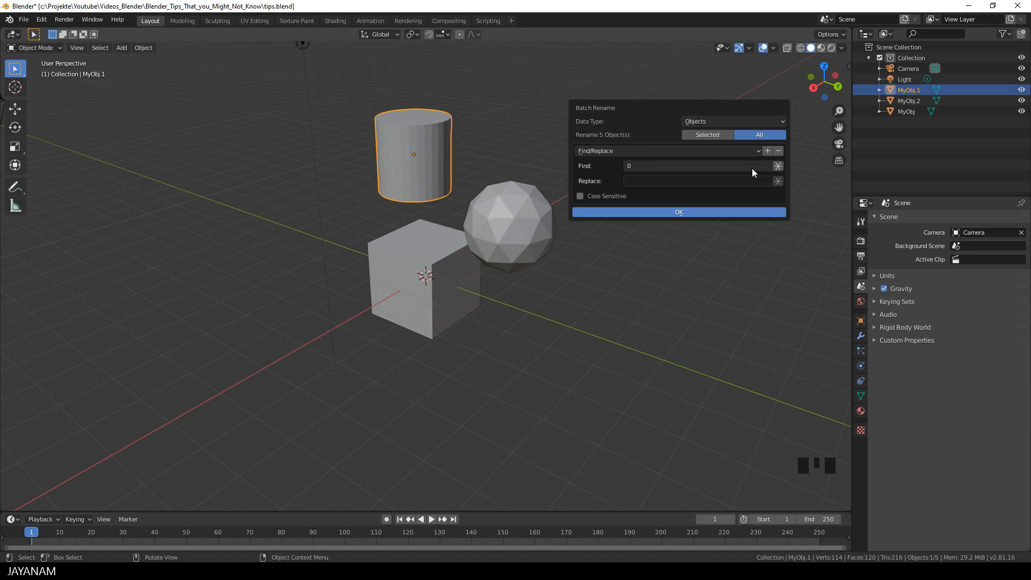
{"action": "left_click", "coordinate": [712, 120]}
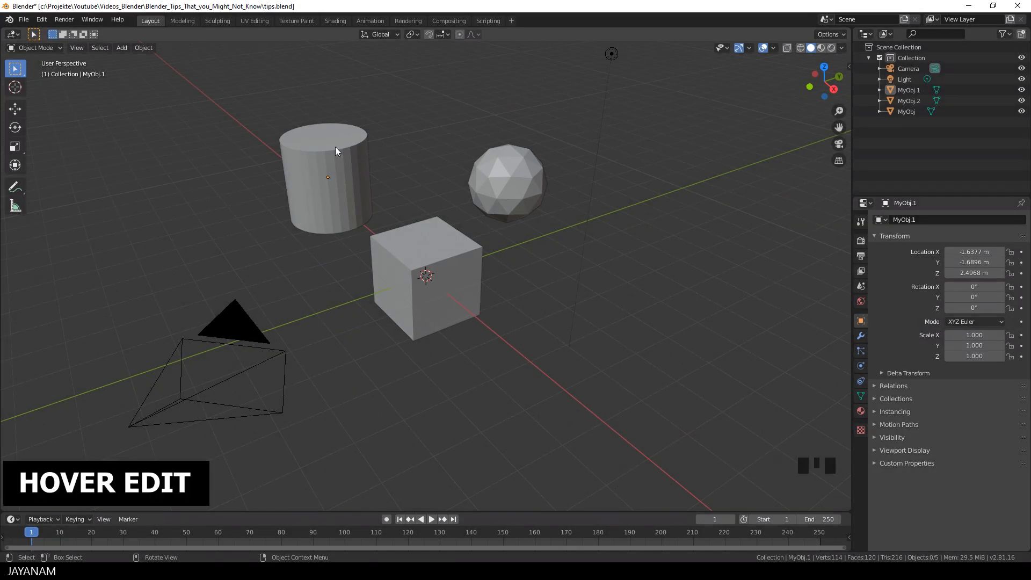
- Raise the cylinder's X scale in small increments to 1.26 and reset it to its default value
{"action": "left_click", "coordinate": [334, 147]}
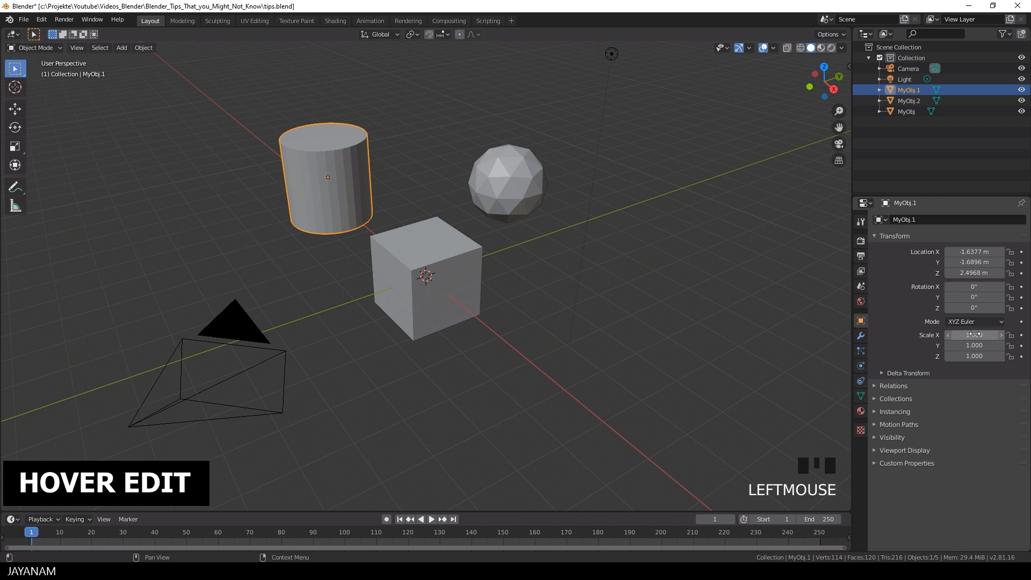
{"action": "scroll", "coordinate": [975, 334], "scroll_direction": "down", "scroll_amount": 1}
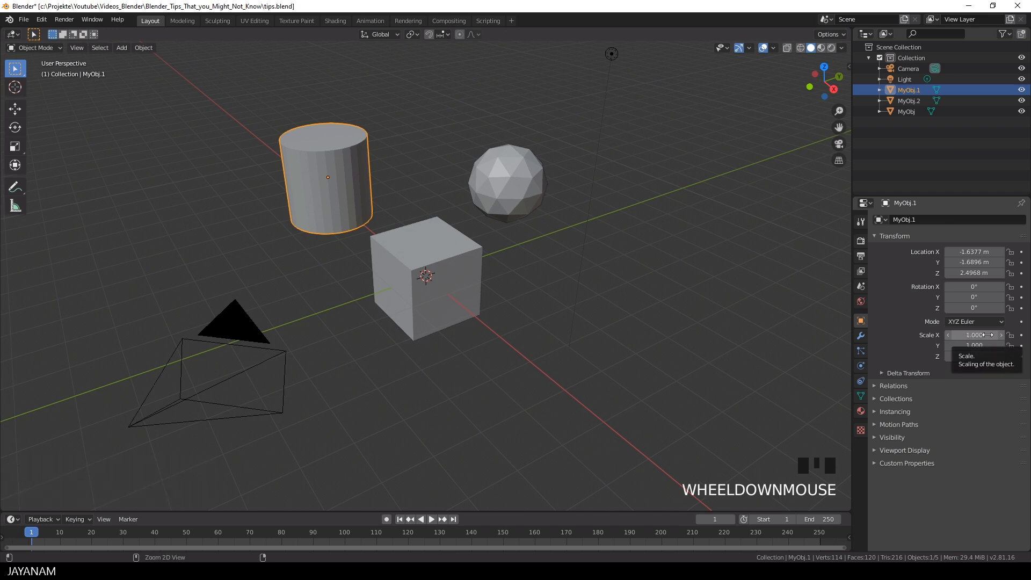
{"action": "scroll", "coordinate": [987, 334], "scroll_direction": "up", "scroll_amount": 2, "text": "ctrl"}
{"action": "scroll", "coordinate": [987, 334], "scroll_direction": "up", "scroll_amount": 5, "text": "ctrl"}
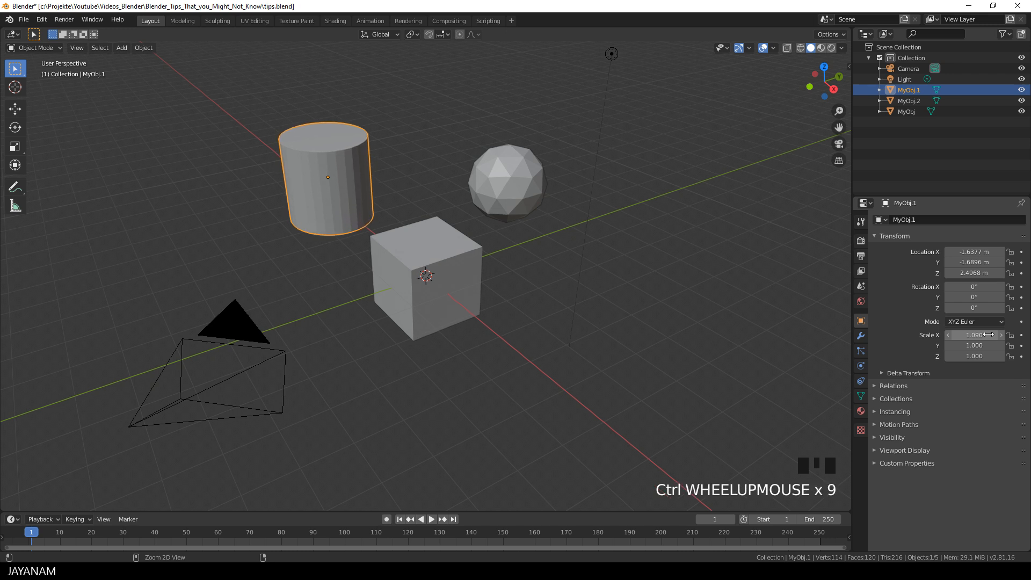
{"action": "scroll", "coordinate": [987, 334], "scroll_direction": "up", "scroll_amount": 14, "text": "ctrl"}
{"action": "scroll", "coordinate": [988, 334], "scroll_direction": "up", "scroll_amount": 5, "text": "ctrl"}
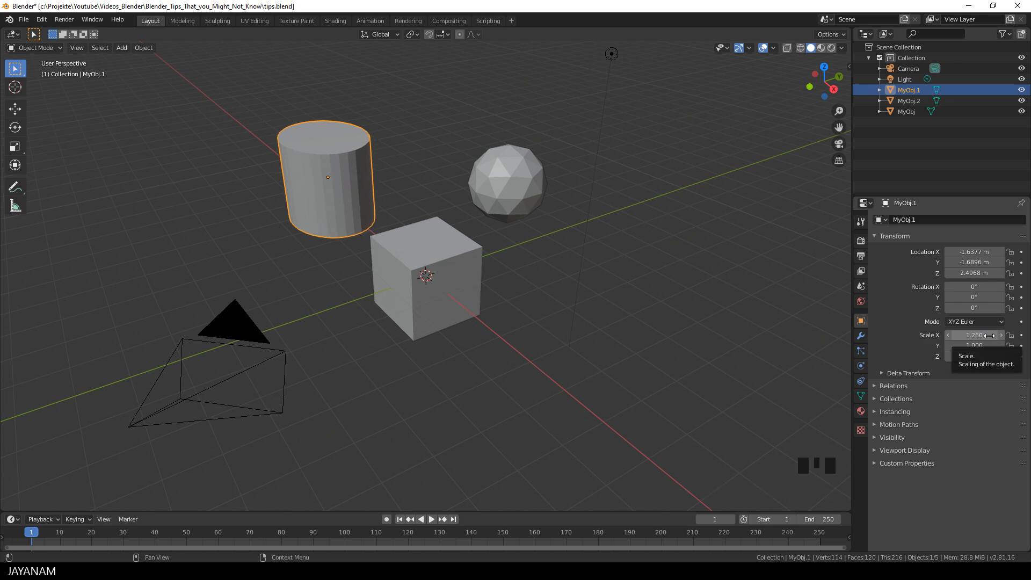
{"action": "key", "text": "BackSpace"}
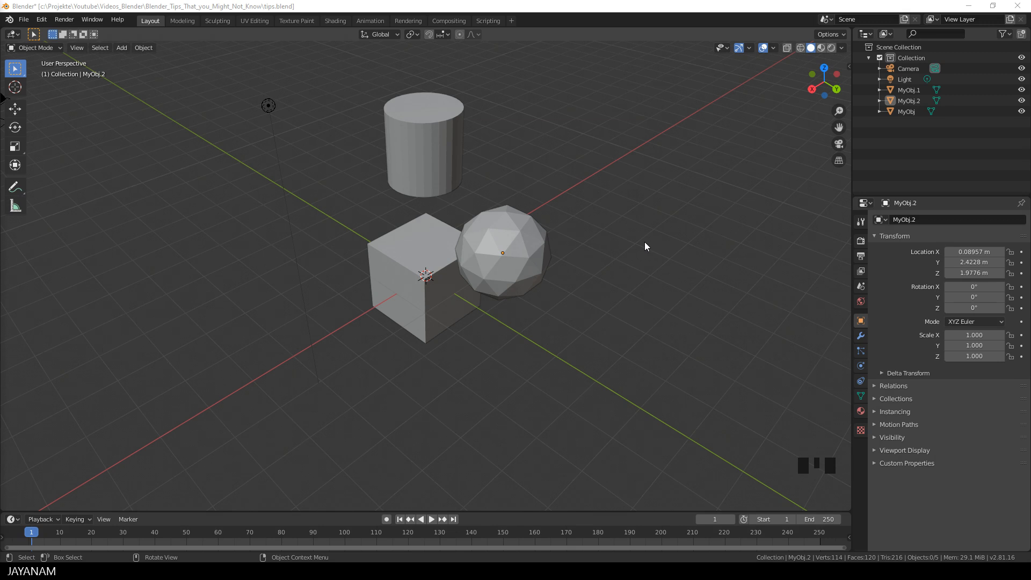
- Duplicate the ico sphere and place the copy overlapping it at about X -0.46 m, Y 2.64 m, Z 2.26 m
{"action": "key", "text": "shift+r"}
{"action": "left_click", "coordinate": [523, 245]}
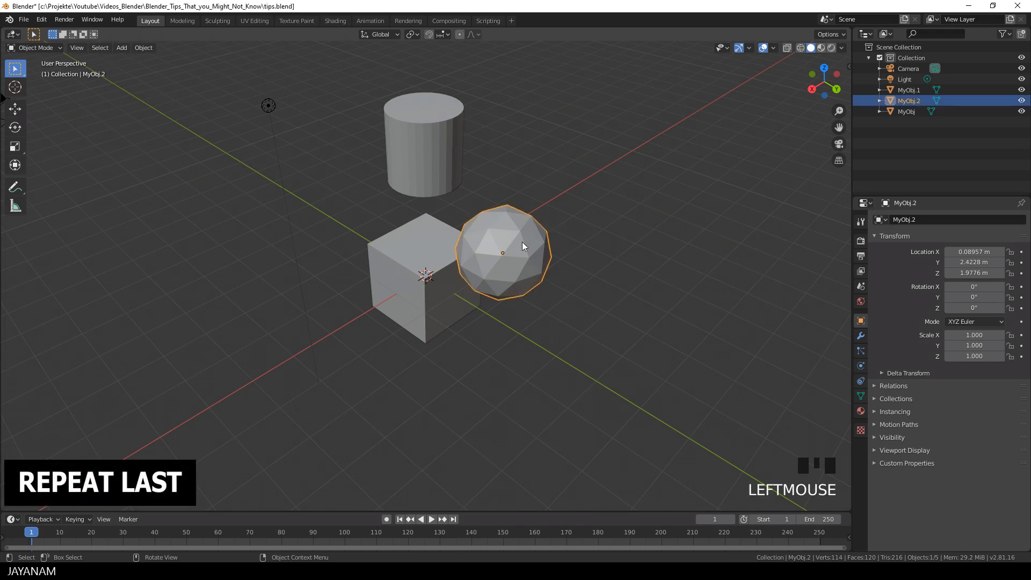
{"action": "key", "text": "shift+d"}
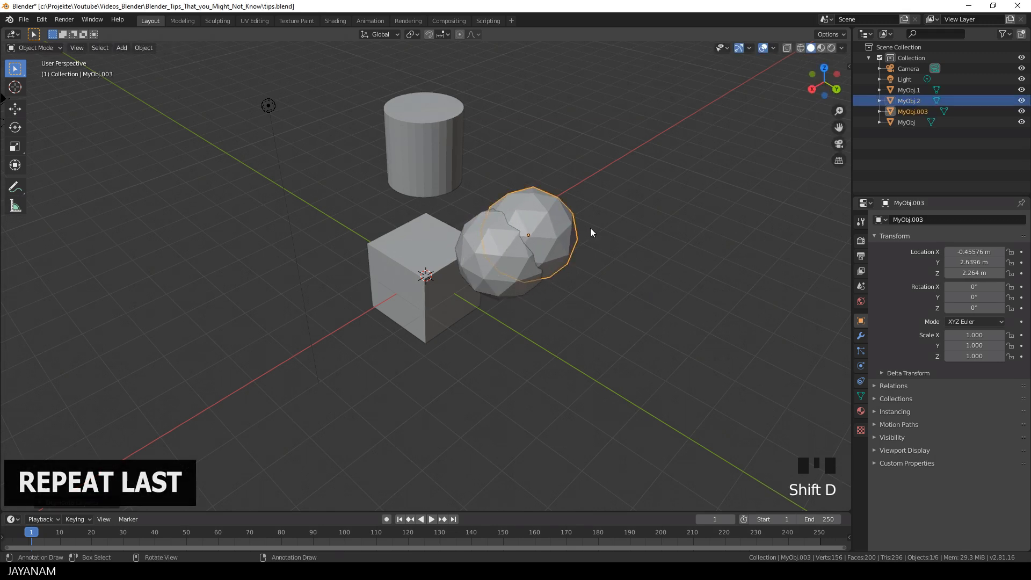
{"action": "left_click", "coordinate": [588, 232]}
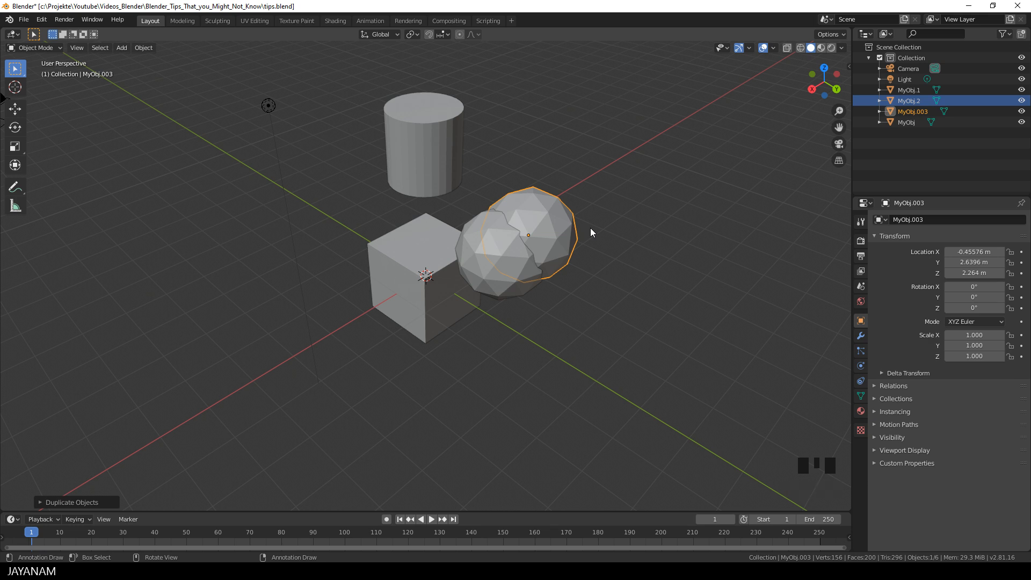
- Repeat the last duplication seven times to extend the ico spheres into a rising diagonal row
{"action": "key", "text": "shift+r"}
{"action": "key", "text": "shift+r"}
{"action": "key", "text": "shift+r"}
{"action": "key", "text": "shift+r"}
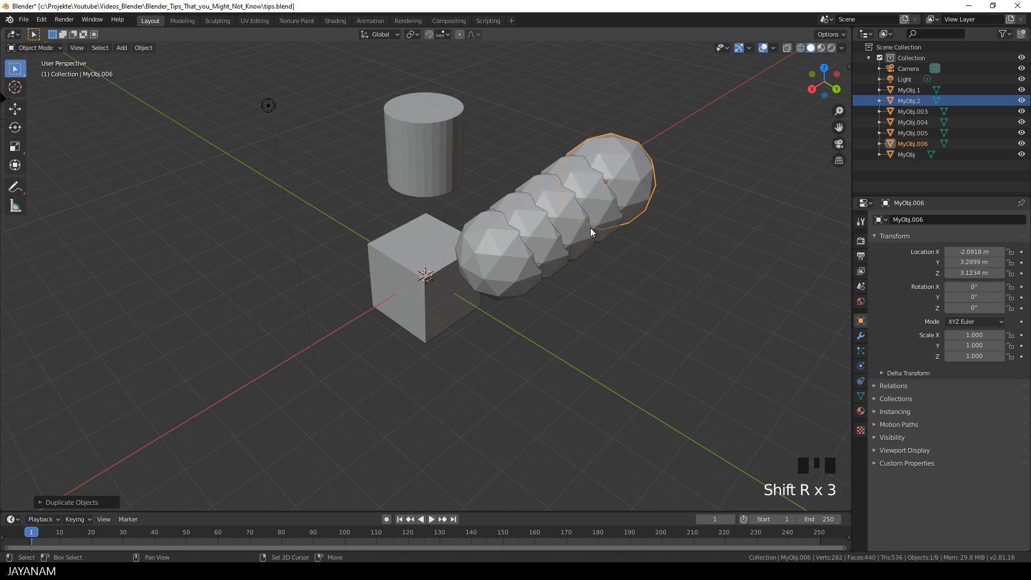
{"action": "key", "text": "shift+r"}
{"action": "key", "text": "shift+r"}
{"action": "key", "text": "shift+r"}
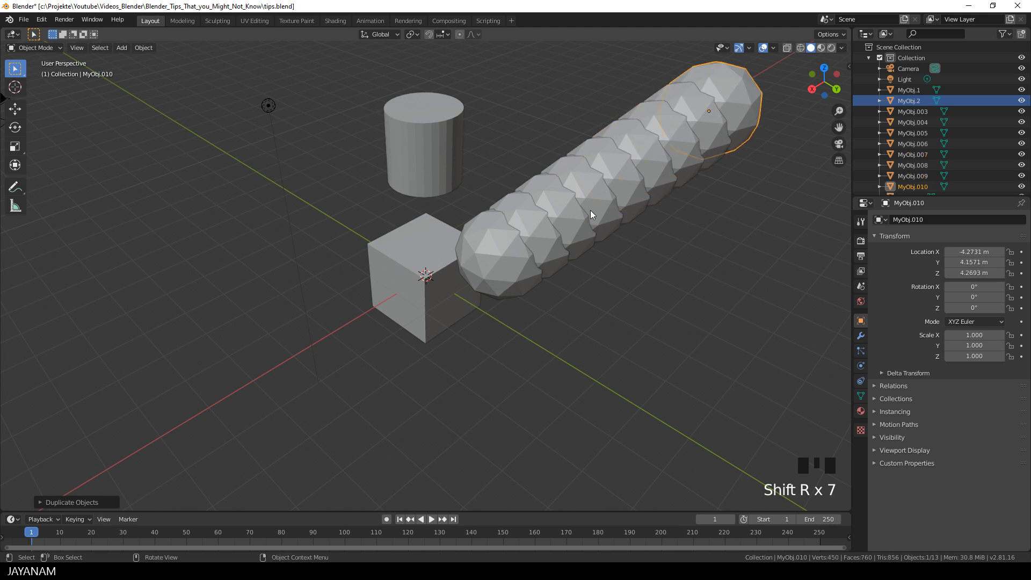
- Duplicate the original ico sphere and place the copy below it at about X 0.11 m, Y 3.04 m, Z 1.39 m
{"action": "left_click", "coordinate": [506, 257]}
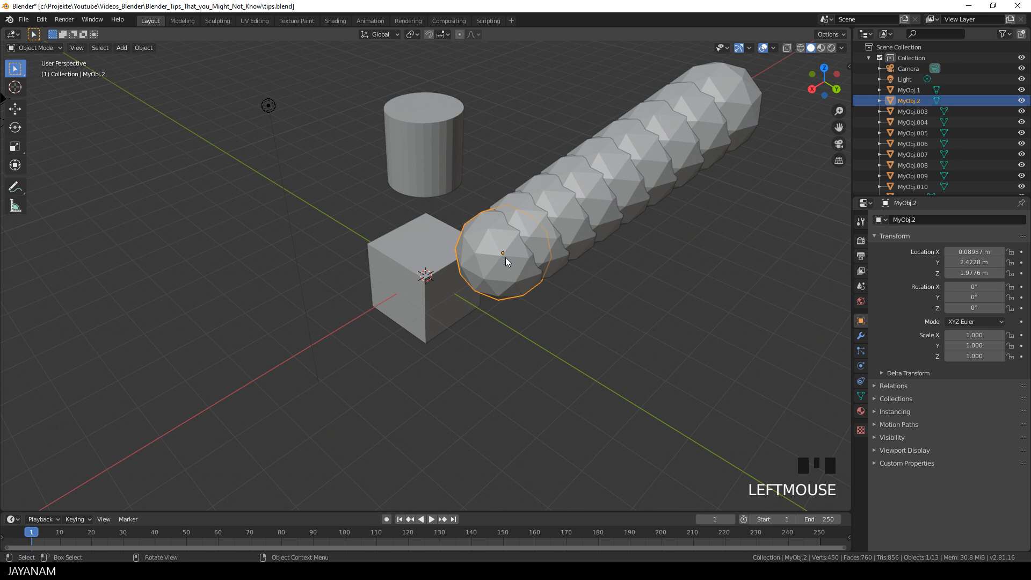
{"action": "key", "text": "shift+d"}
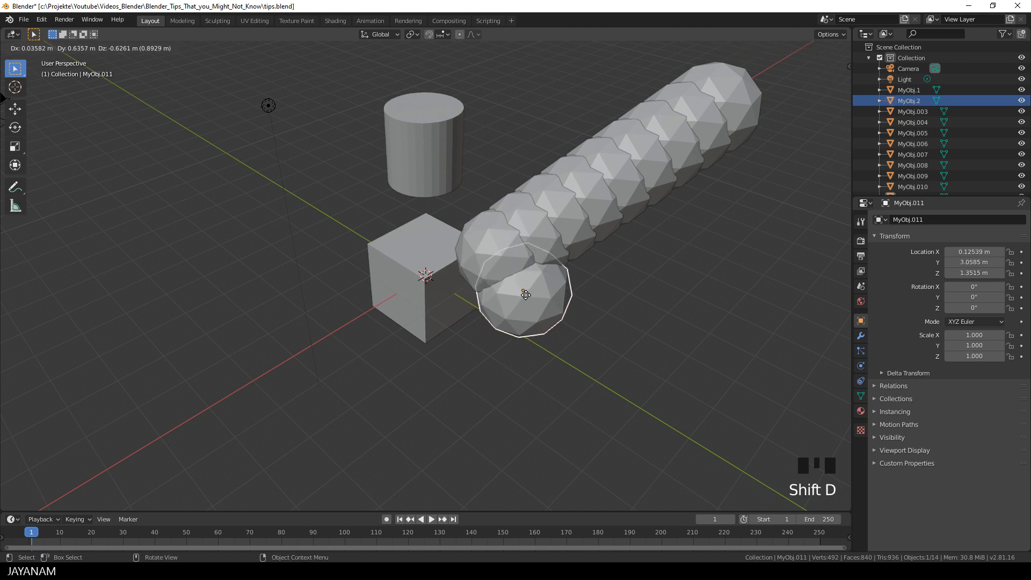
{"action": "left_click", "coordinate": [524, 290]}
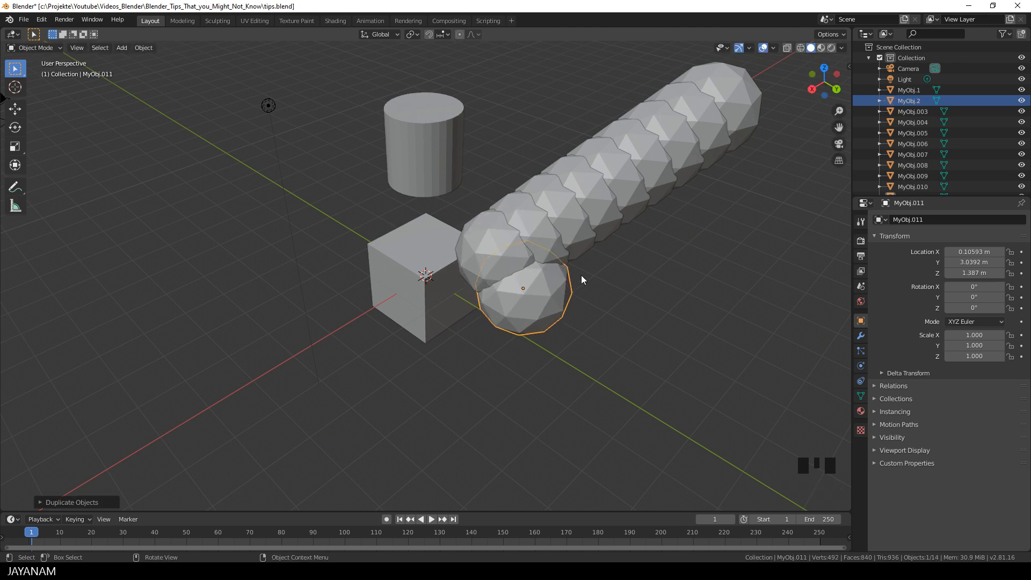
- Repeat the downward duplication four times to form a second, descending row of ico spheres
{"action": "key", "text": "shift+r"}
{"action": "key", "text": "shift+r"}
{"action": "key", "text": "shift+r"}
{"action": "key", "text": "shift+r"}
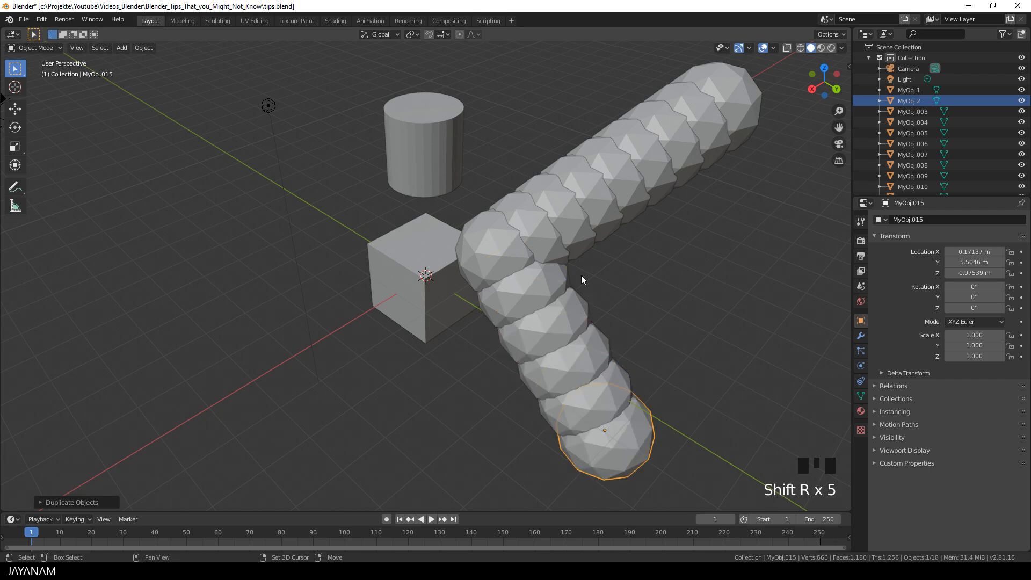
- Repeat the last duplication four more times to extend the descending row of ico spheres
{"action": "key", "text": "shift+r"}
{"action": "key", "text": "shift+r"}
{"action": "key", "text": "shift+r"}
{"action": "key", "text": "shift+r"}
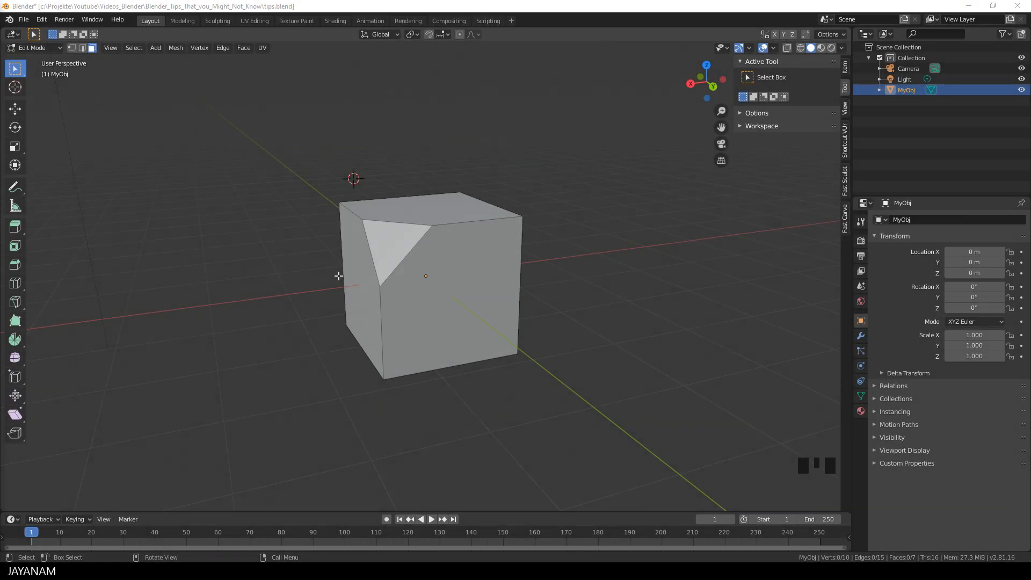
- Activate the 3D Cursor tool with Surface Project enabled and its orientation set to Geometry
{"action": "middle_click_drag", "start_coordinate": [338, 275], "coordinate": [431, 242]}
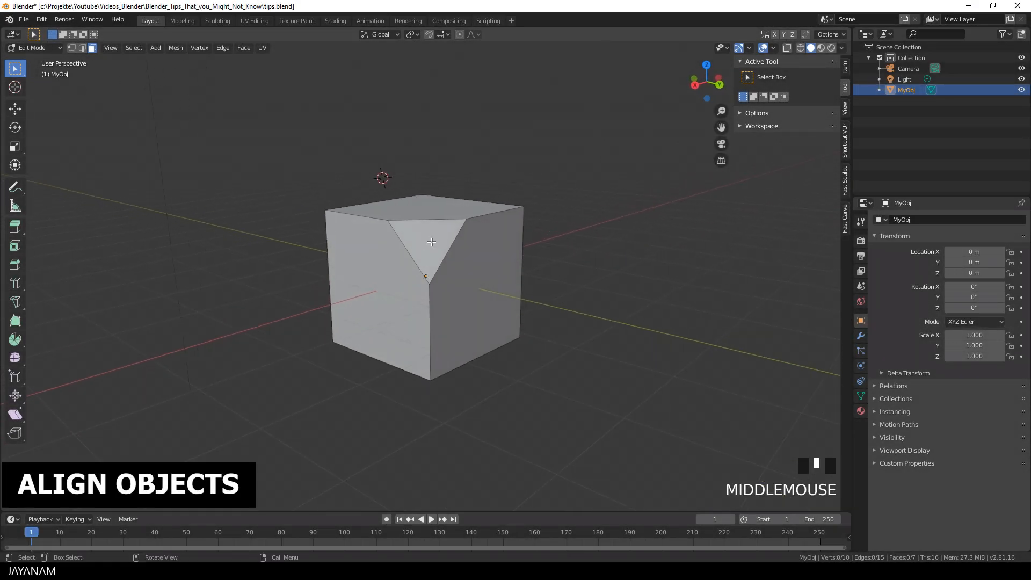
{"action": "left_click", "coordinate": [18, 89]}
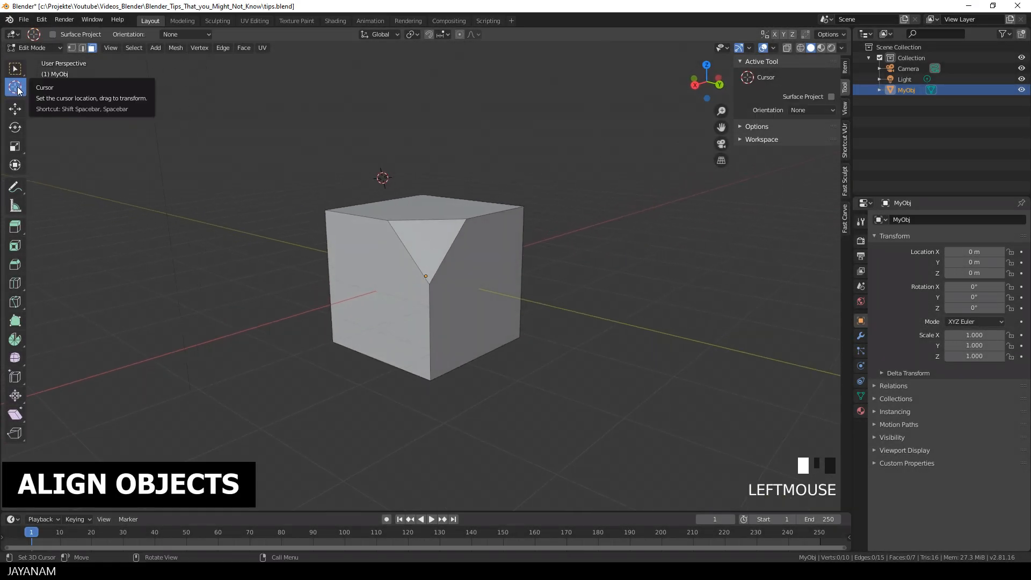
{"action": "left_click", "coordinate": [832, 96]}
{"action": "left_click", "coordinate": [815, 110]}
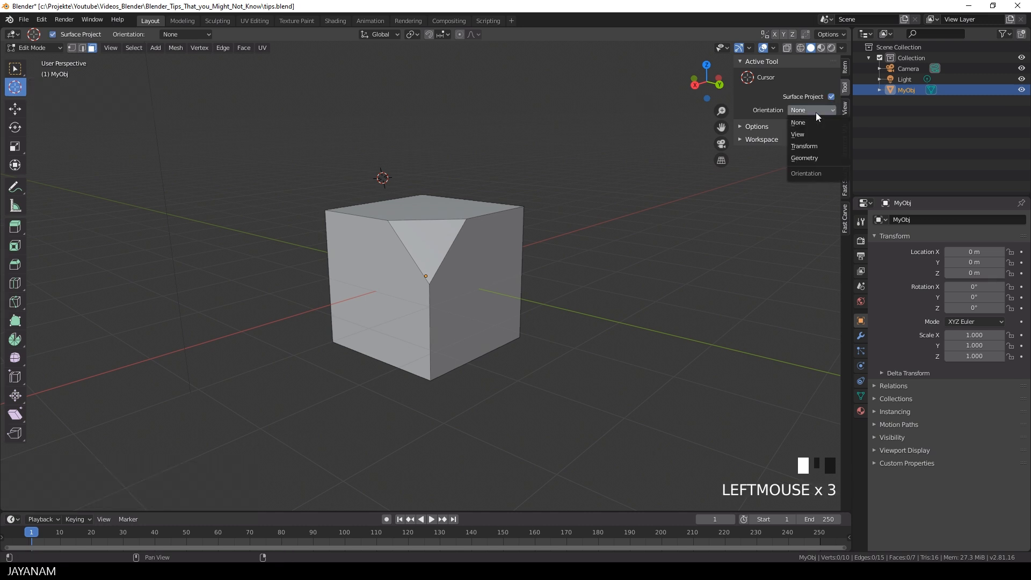
{"action": "left_click", "coordinate": [811, 158]}
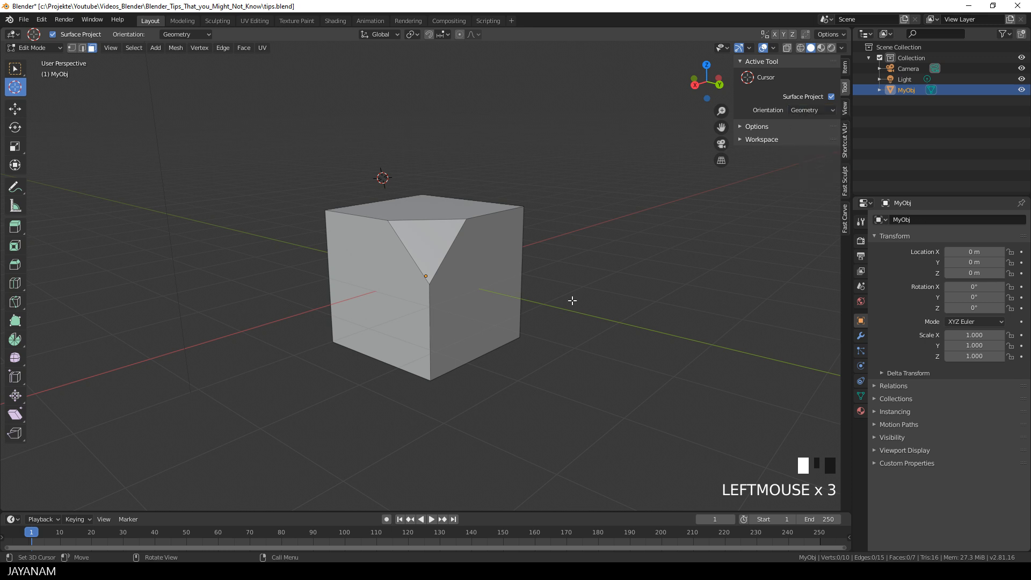
- Place the 3D cursor on the cube's triangular cut-corner face and return to Object Mode
{"action": "left_click", "coordinate": [430, 240]}
{"action": "middle_click_drag", "start_coordinate": [532, 272], "coordinate": [502, 276]}
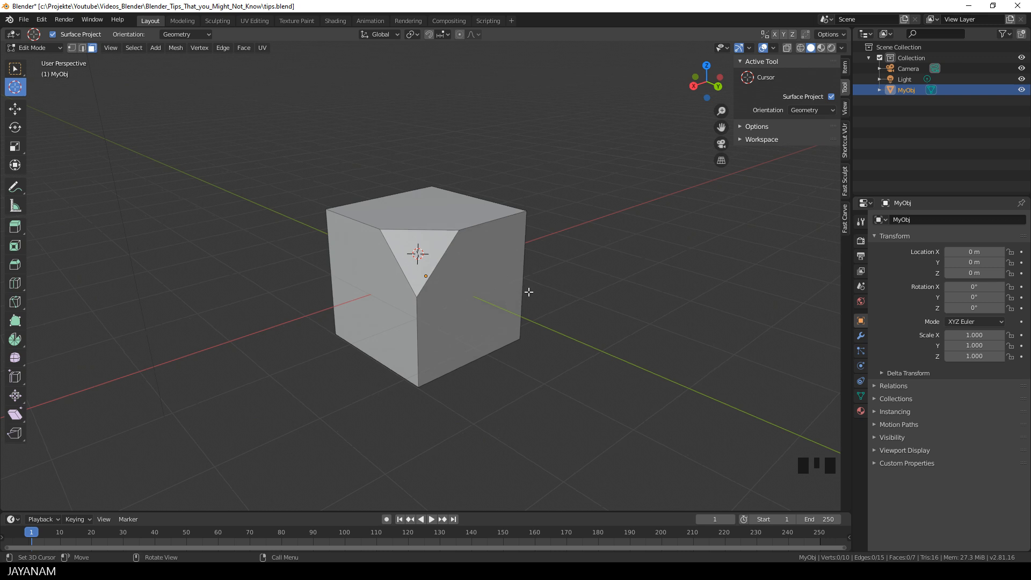
{"action": "scroll", "coordinate": [527, 290], "scroll_direction": "up", "scroll_amount": 2}
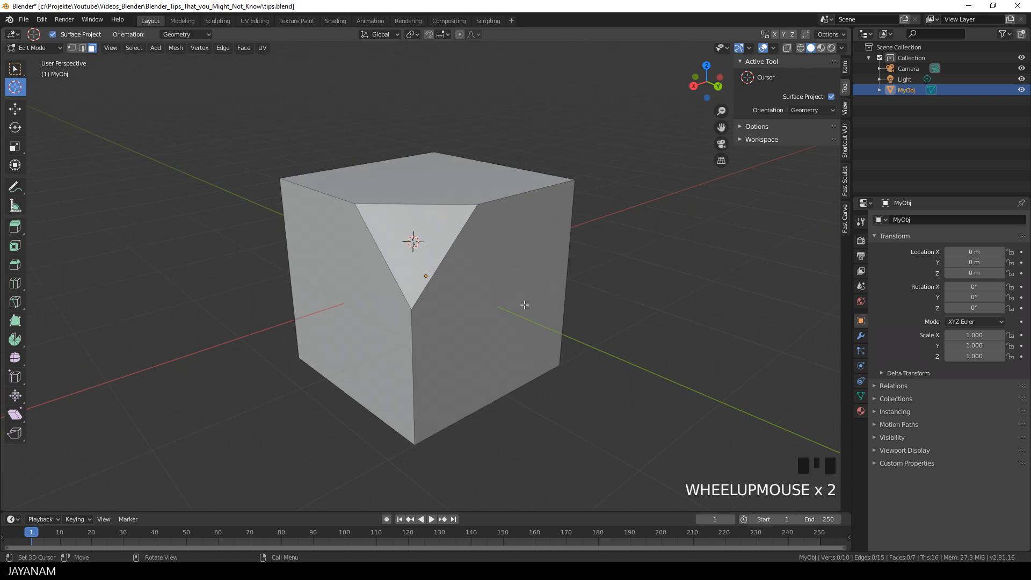
{"action": "scroll", "coordinate": [525, 299], "scroll_direction": "down", "scroll_amount": 1}
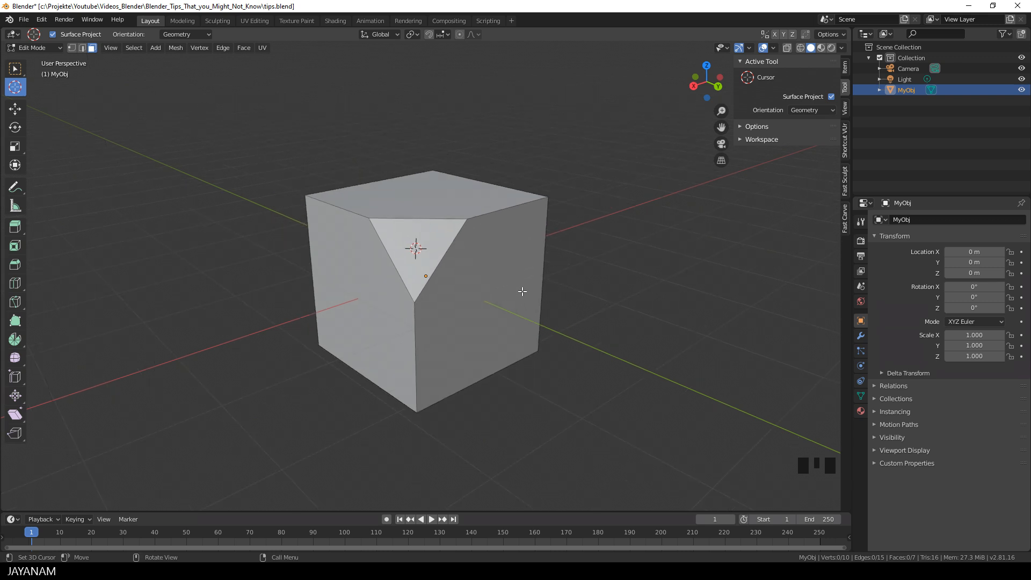
{"action": "key", "text": "ctrl+Tab"}
{"action": "left_click", "coordinate": [460, 295]}
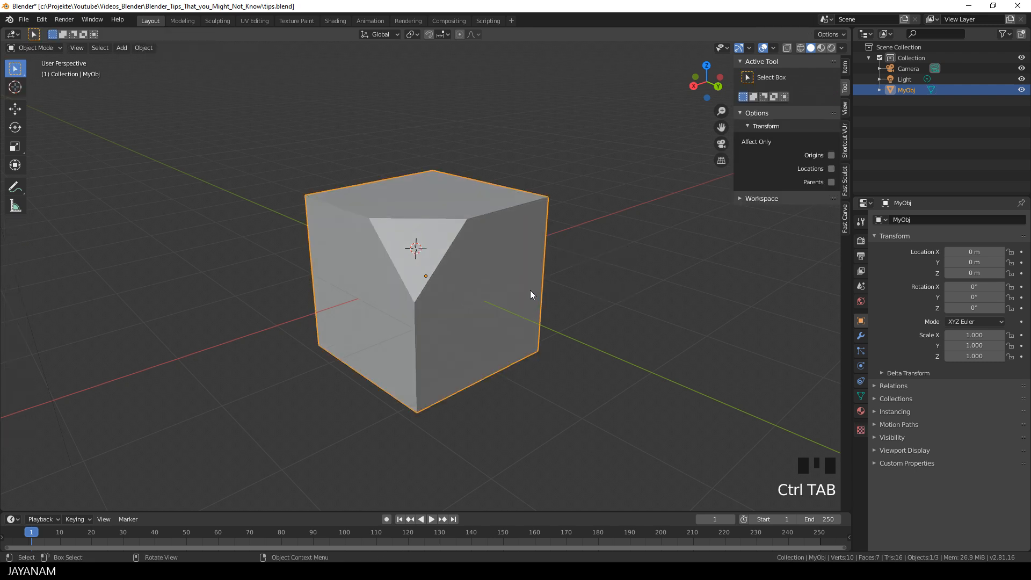
- Set new objects to align to the 3D Cursor in the Editing preferences and close the preferences
{"action": "left_click", "coordinate": [41, 20]}
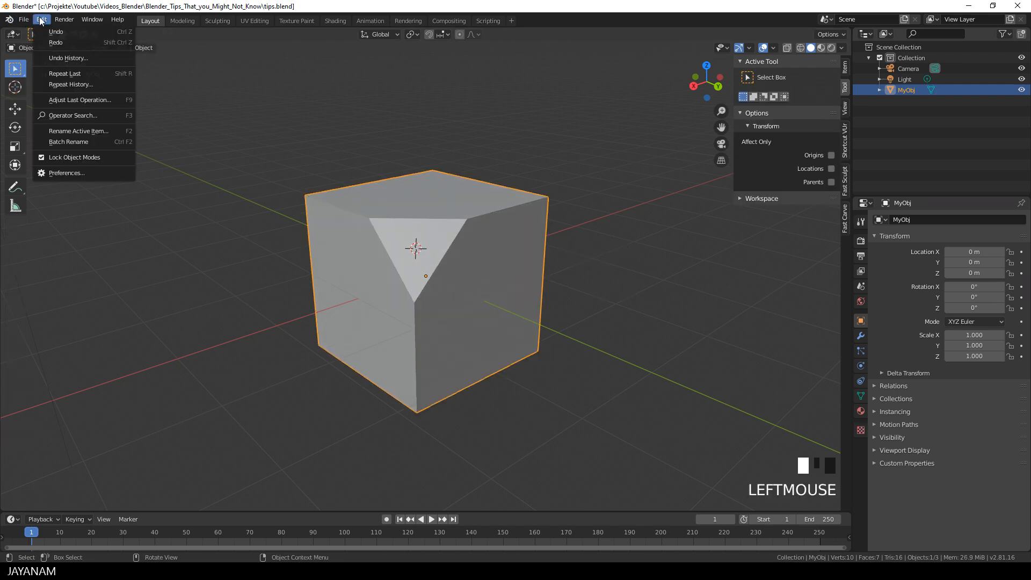
{"action": "left_click", "coordinate": [83, 171]}
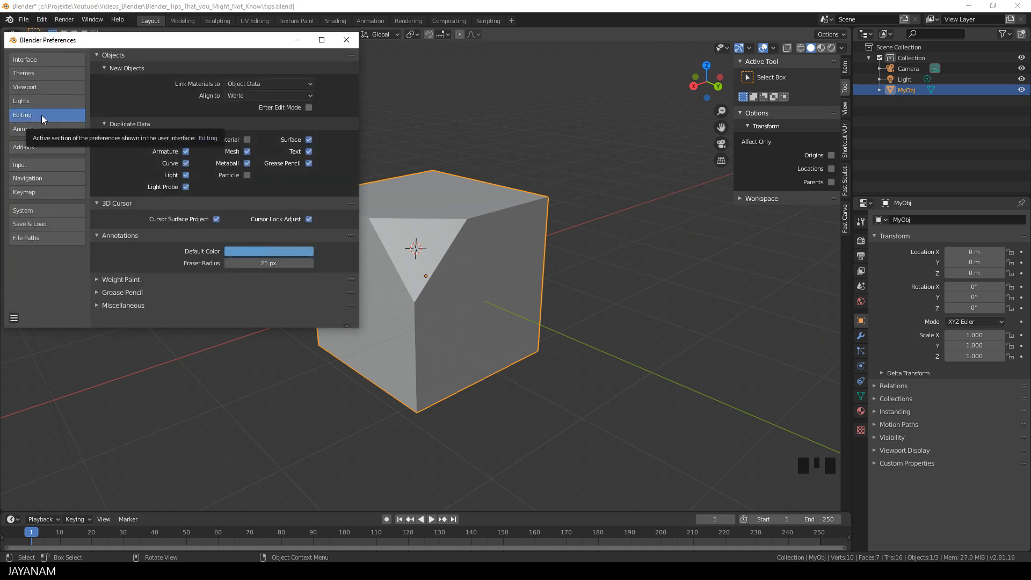
{"action": "left_click", "coordinate": [267, 96]}
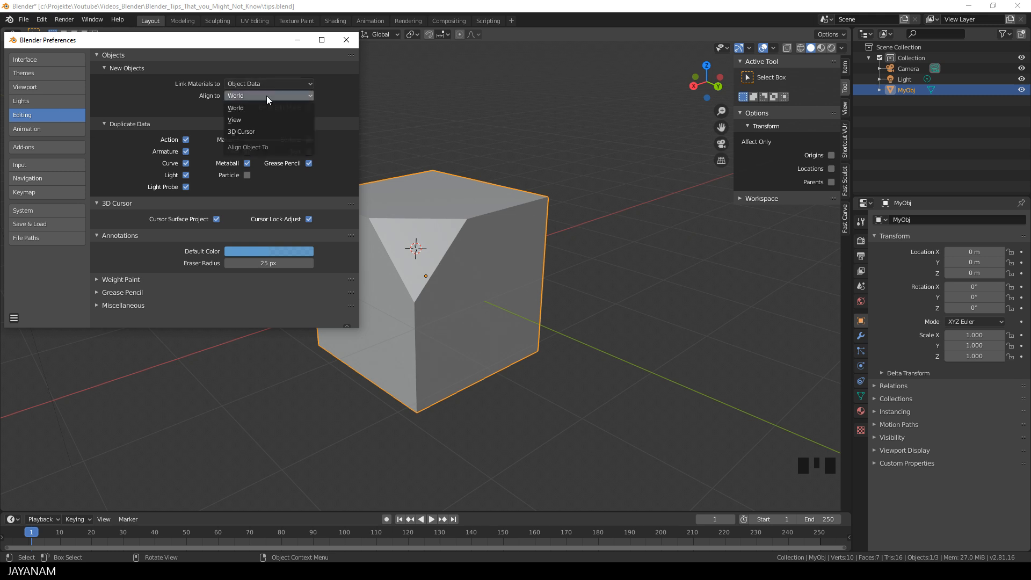
{"action": "left_click", "coordinate": [261, 133]}
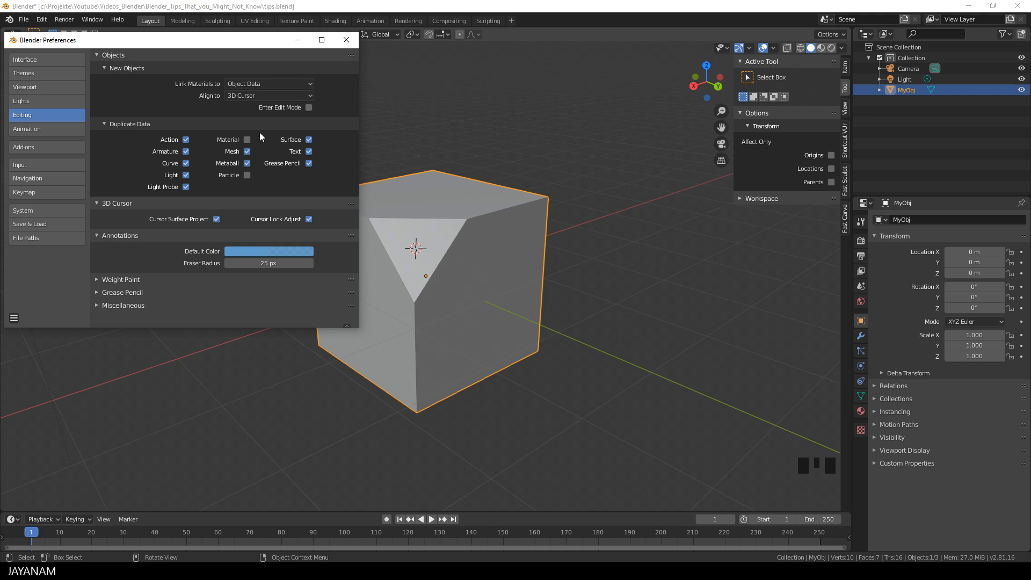
{"action": "left_click", "coordinate": [347, 40]}
- Add a mesh cylinder at the 3D cursor and scale it down to fit on the triangular corner face
{"action": "key", "text": "shift+a"}
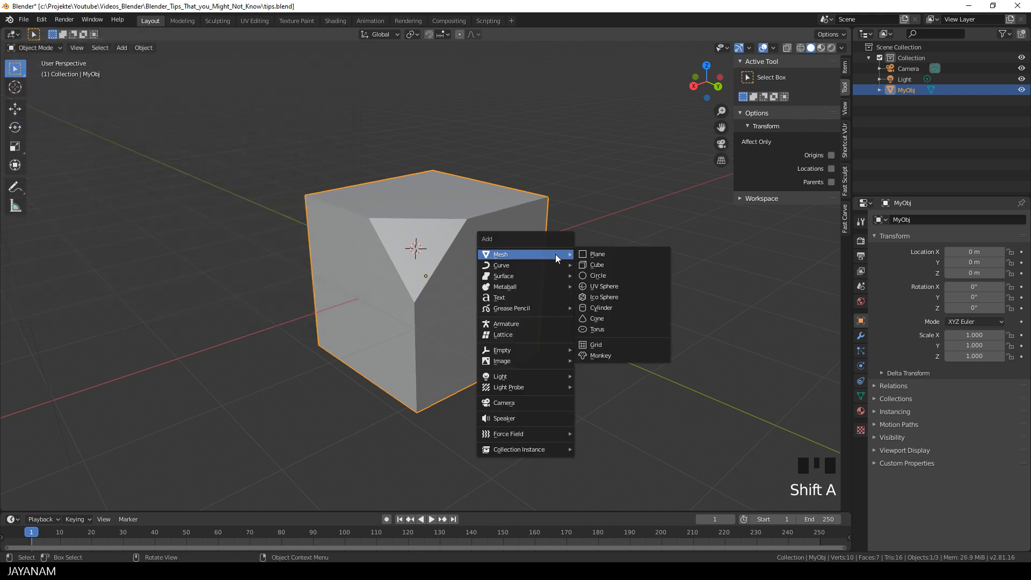
{"action": "left_click", "coordinate": [624, 307]}
{"action": "key", "text": "s"}
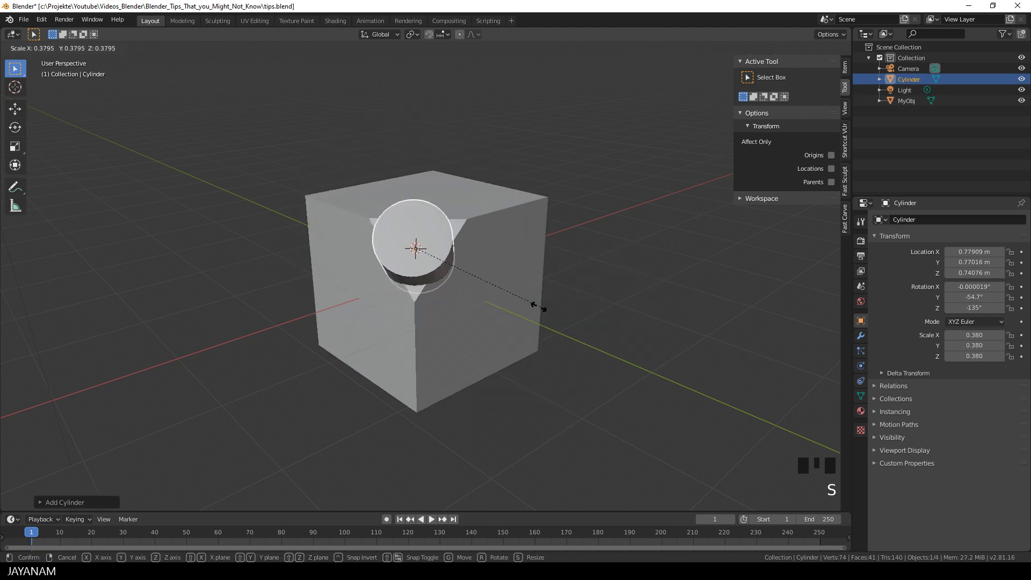
{"action": "left_click", "coordinate": [459, 278]}
{"action": "middle_click_drag", "start_coordinate": [461, 278], "coordinate": [378, 281]}
{"action": "scroll", "coordinate": [327, 272], "scroll_direction": "up", "scroll_amount": 3}
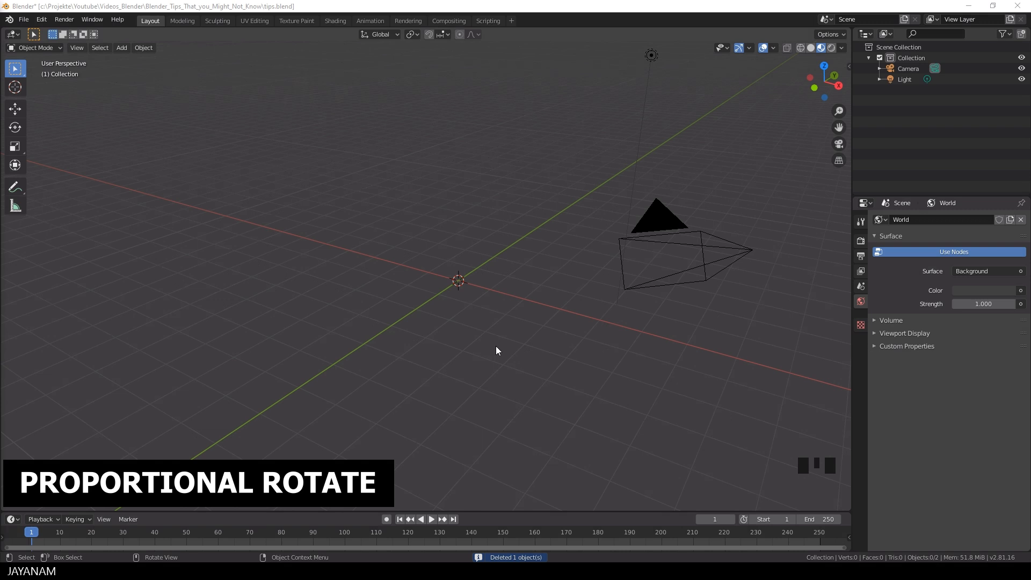
- Add a mesh cylinder at the world origin with 5 vertices and World alignment
{"action": "middle_click_drag", "start_coordinate": [496, 350], "coordinate": [503, 352]}
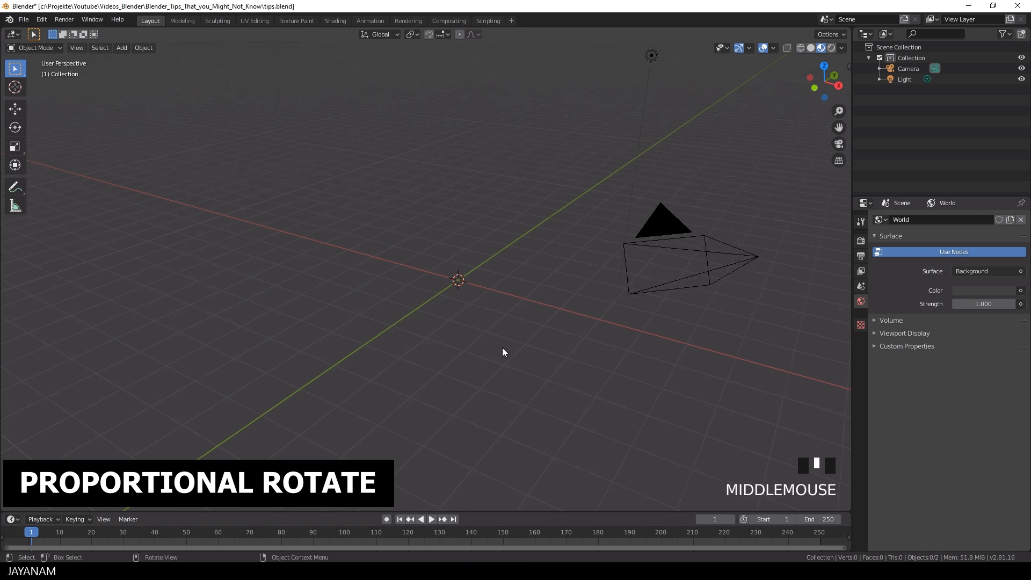
{"action": "key", "text": "shift+a"}
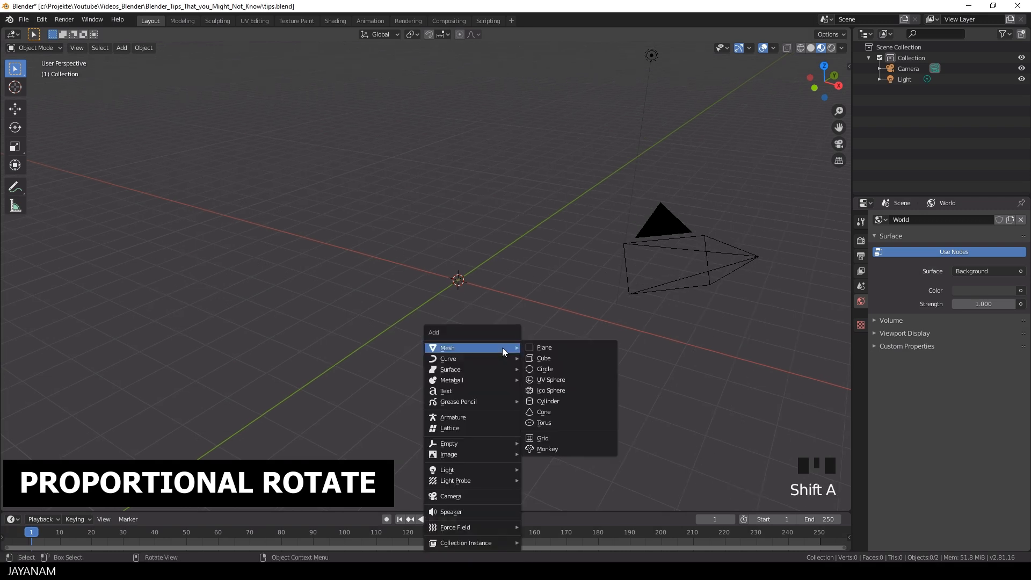
{"action": "left_click", "coordinate": [556, 400]}
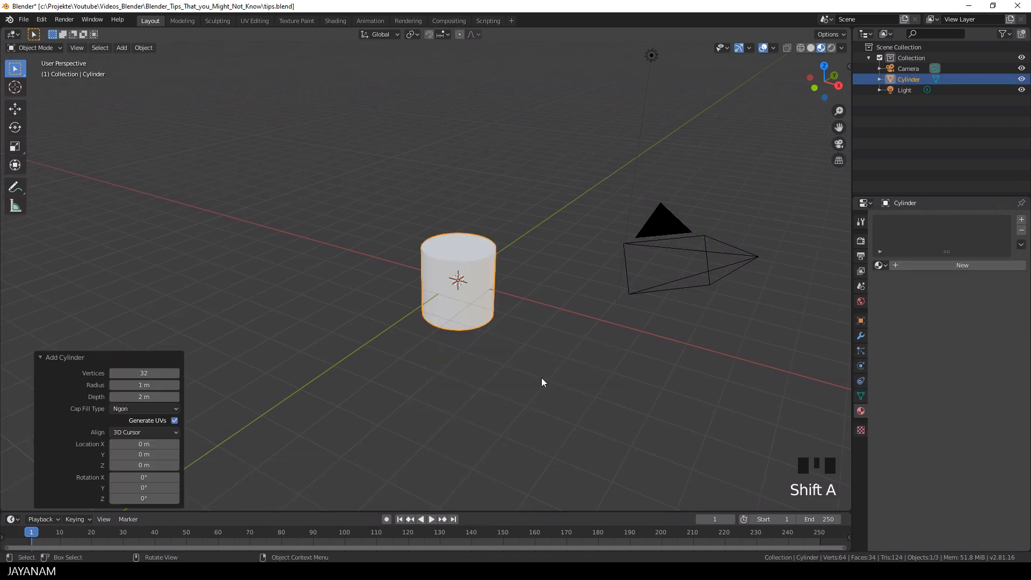
{"action": "left_click", "coordinate": [152, 371]}
{"action": "type", "text": "5"}
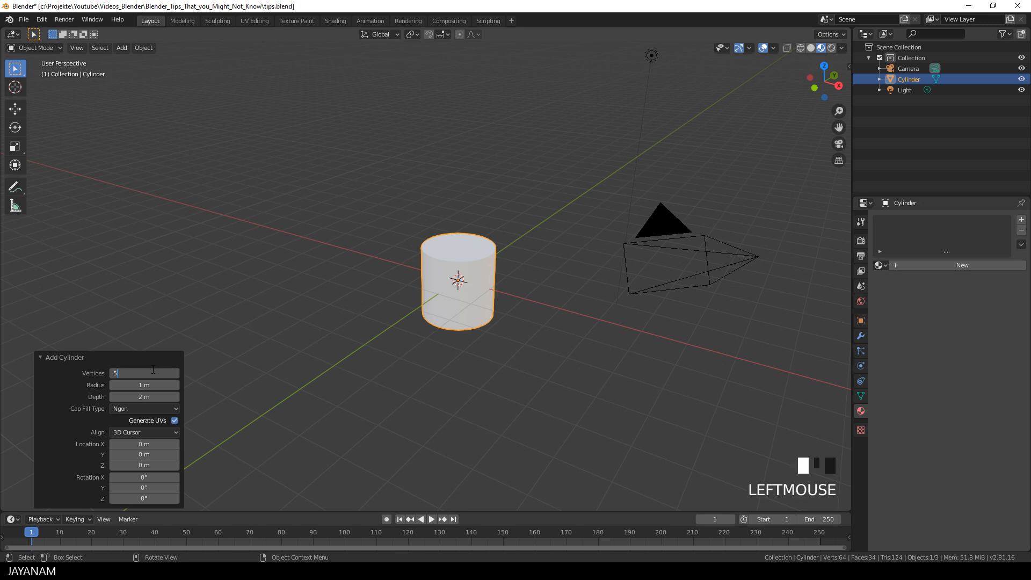
{"action": "key", "text": "Return"}
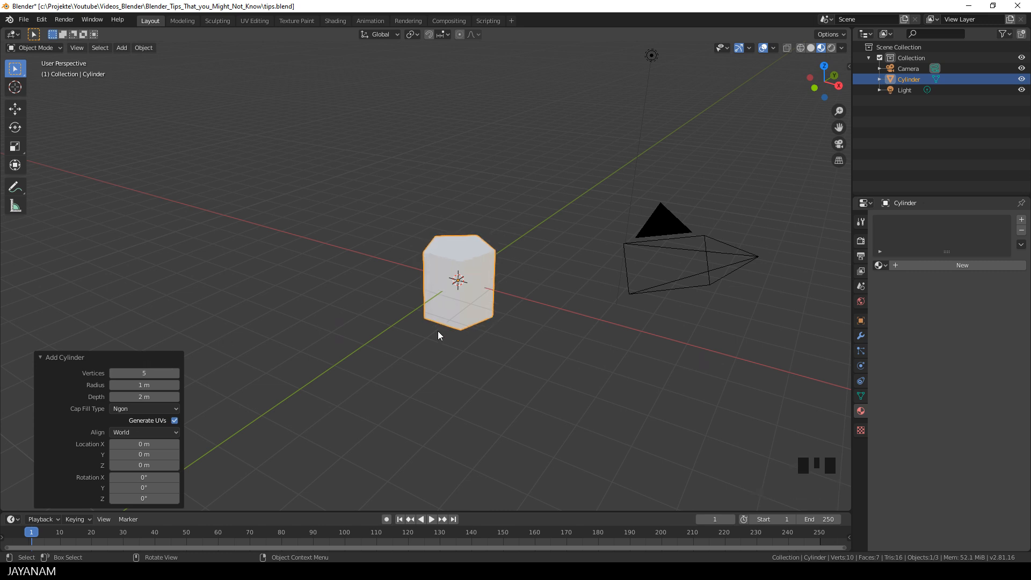
{"action": "left_click", "coordinate": [466, 313]}
{"action": "middle_click_drag", "start_coordinate": [474, 338], "coordinate": [506, 353], "text": "shift"}
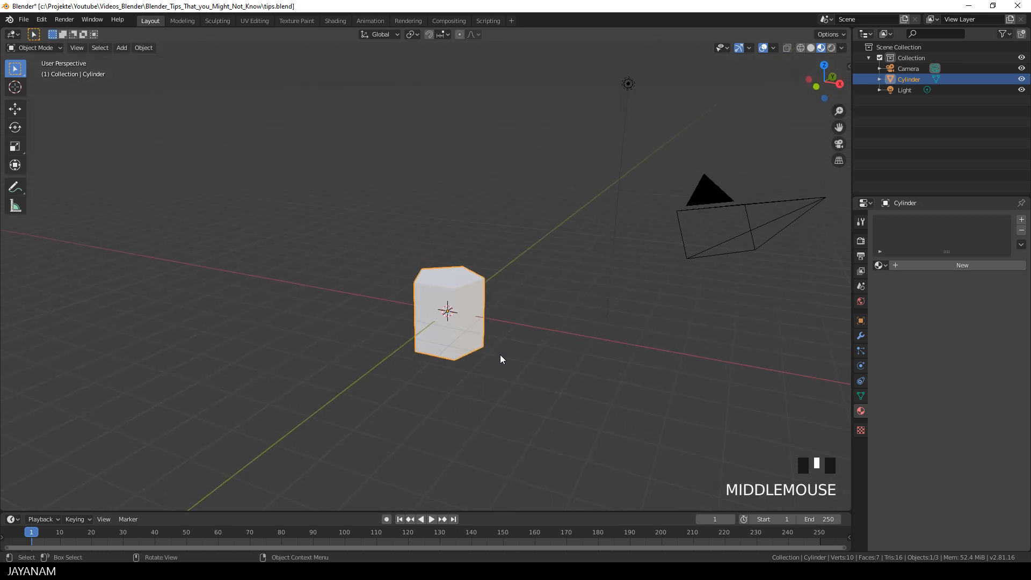
- In Edit Mode, move the cylinder's top face up about 14.8 m along Z to form a tall column
{"action": "key", "text": "Tab"}
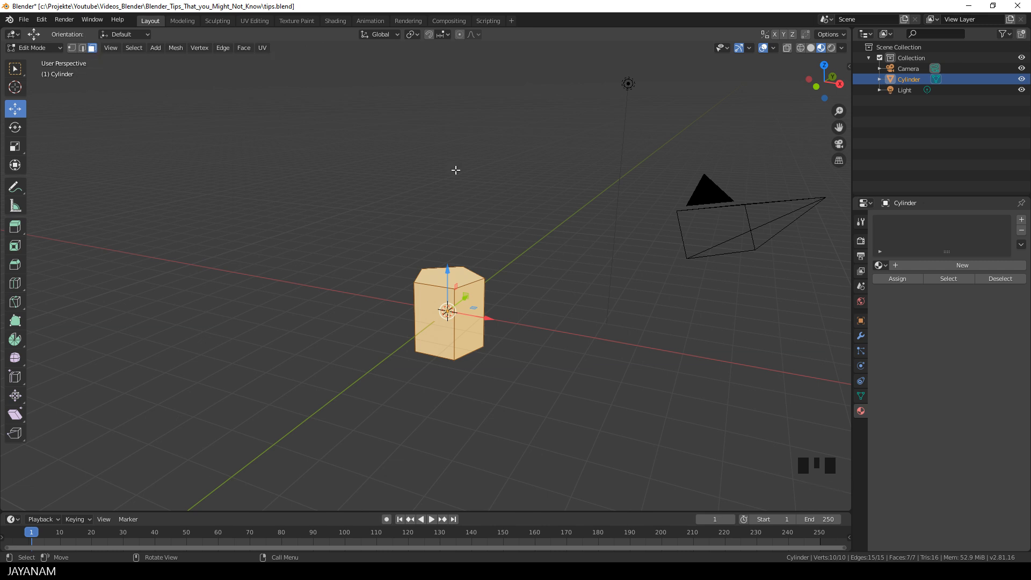
{"action": "middle_click_drag", "start_coordinate": [577, 292], "coordinate": [485, 276]}
{"action": "left_click", "coordinate": [485, 275]}
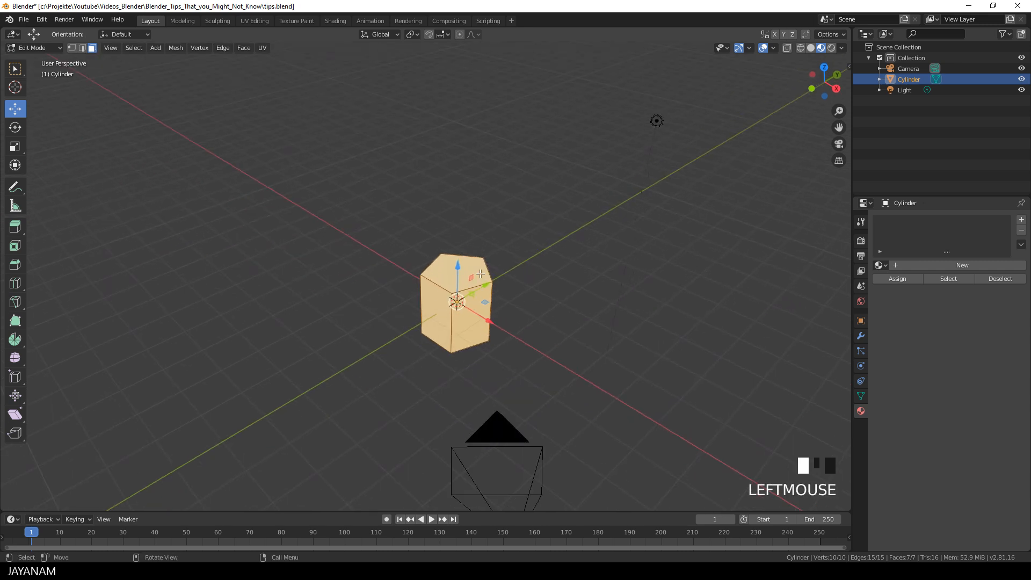
{"action": "scroll", "coordinate": [485, 275], "scroll_direction": "down", "scroll_amount": 2}
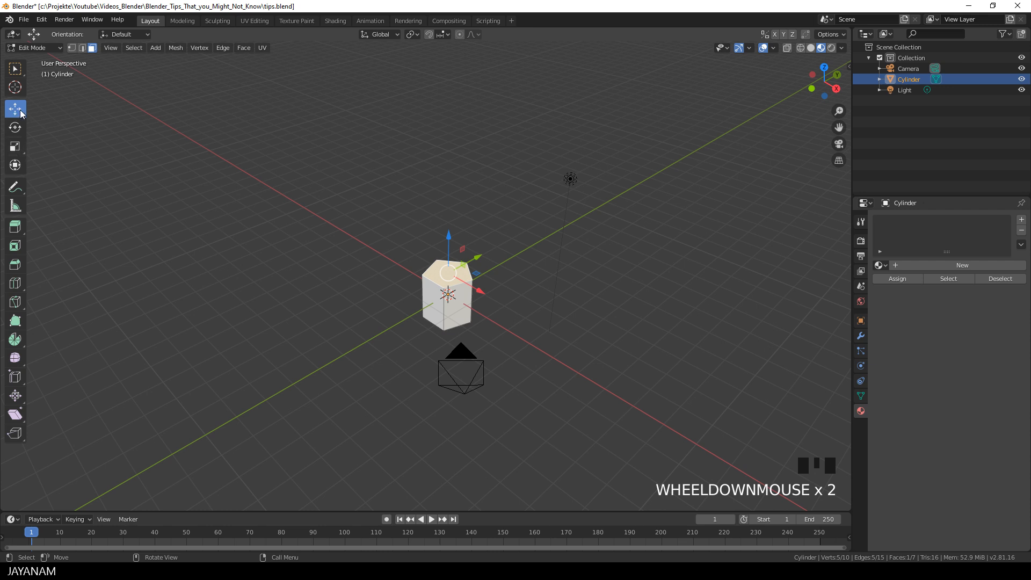
{"action": "scroll", "coordinate": [330, 281], "scroll_direction": "down", "scroll_amount": 1}
{"action": "scroll", "coordinate": [330, 281], "scroll_direction": "down", "scroll_amount": 3}
{"action": "middle_click_drag", "start_coordinate": [467, 319], "coordinate": [474, 262]}
{"action": "left_click_drag", "start_coordinate": [433, 230], "coordinate": [442, 409]}
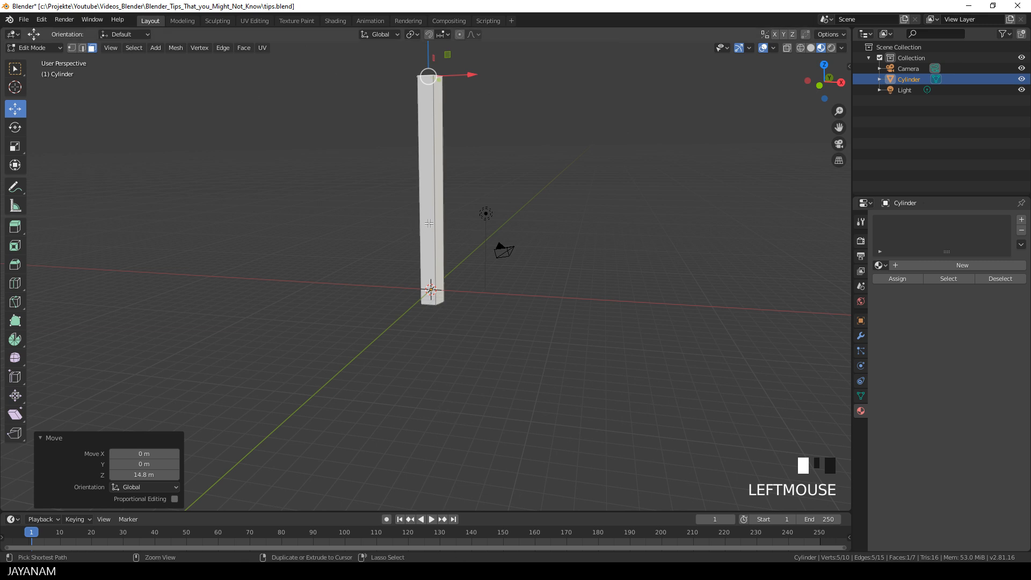
- Add 30 evenly spaced horizontal loop cuts along the column without sliding them
{"action": "key", "text": "ctrl+r"}
{"action": "scroll", "coordinate": [429, 223], "scroll_direction": "up", "scroll_amount": 19}
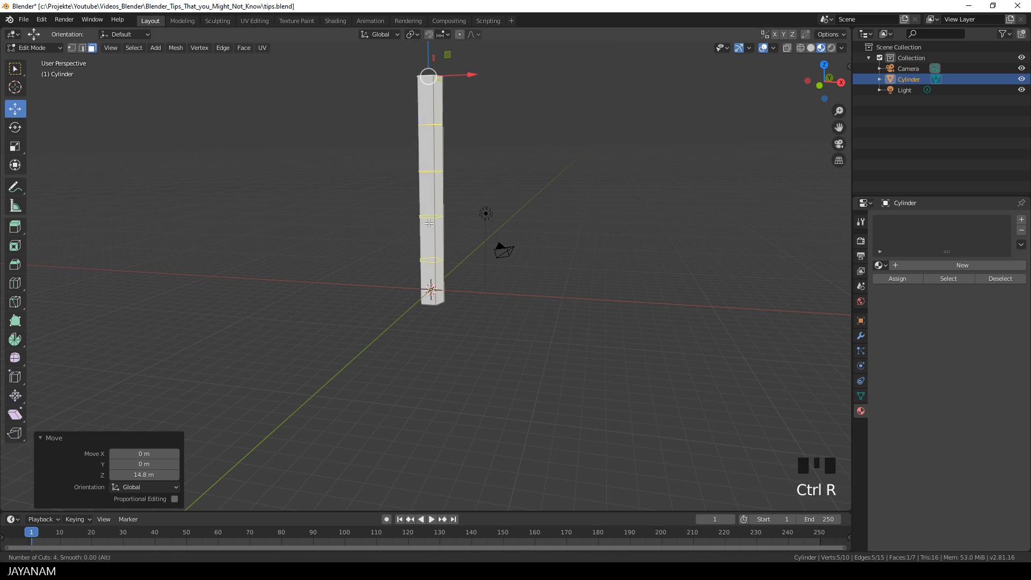
{"action": "scroll", "coordinate": [429, 223], "scroll_direction": "up", "scroll_amount": 10}
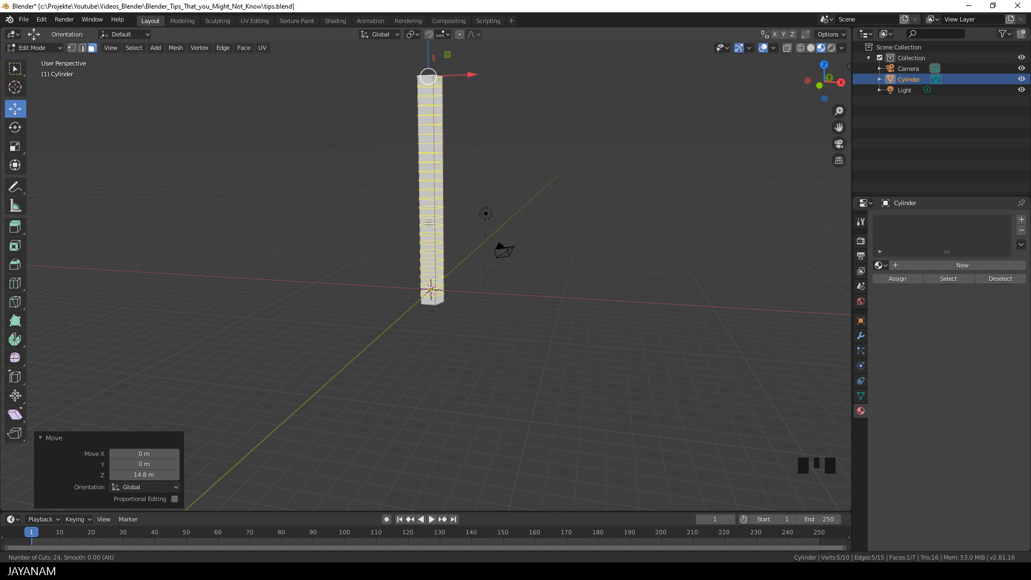
{"action": "left_click", "coordinate": [429, 223]}
{"action": "right_click", "coordinate": [428, 223]}
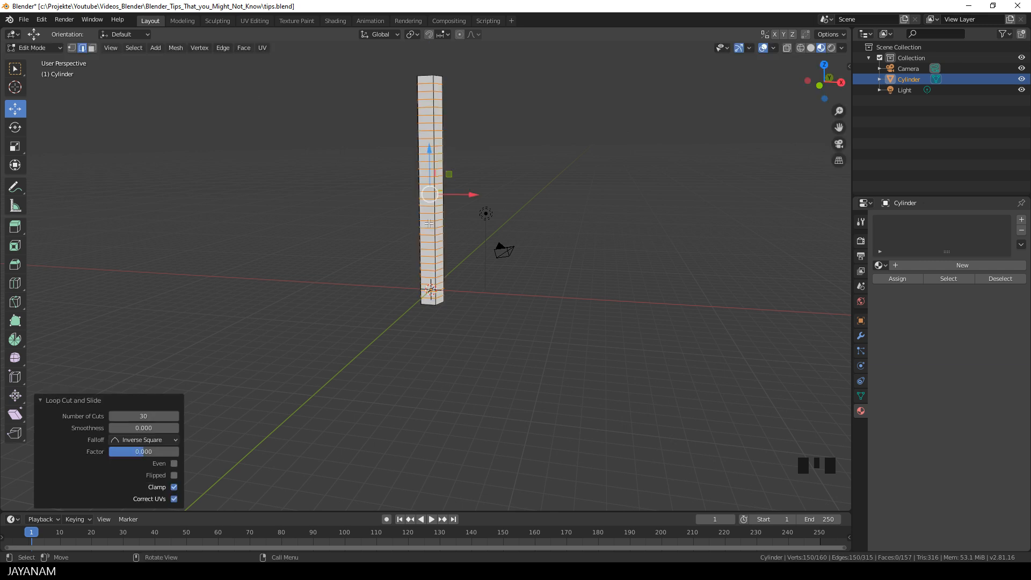
- Select the column's top face in face select mode and enable proportional editing with Smooth falloff
{"action": "middle_click_drag", "start_coordinate": [530, 128], "coordinate": [493, 276]}
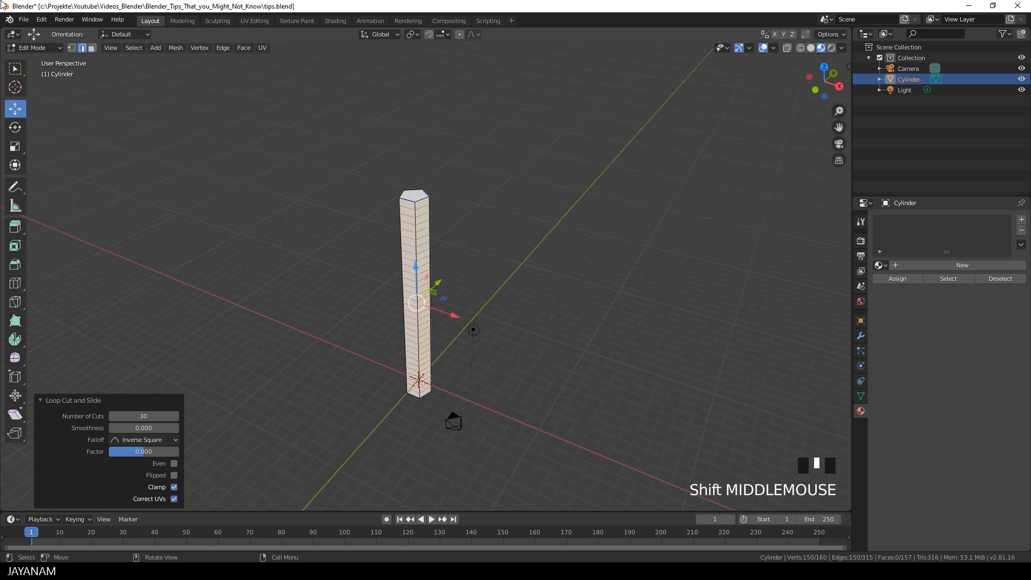
{"action": "left_click", "coordinate": [92, 48]}
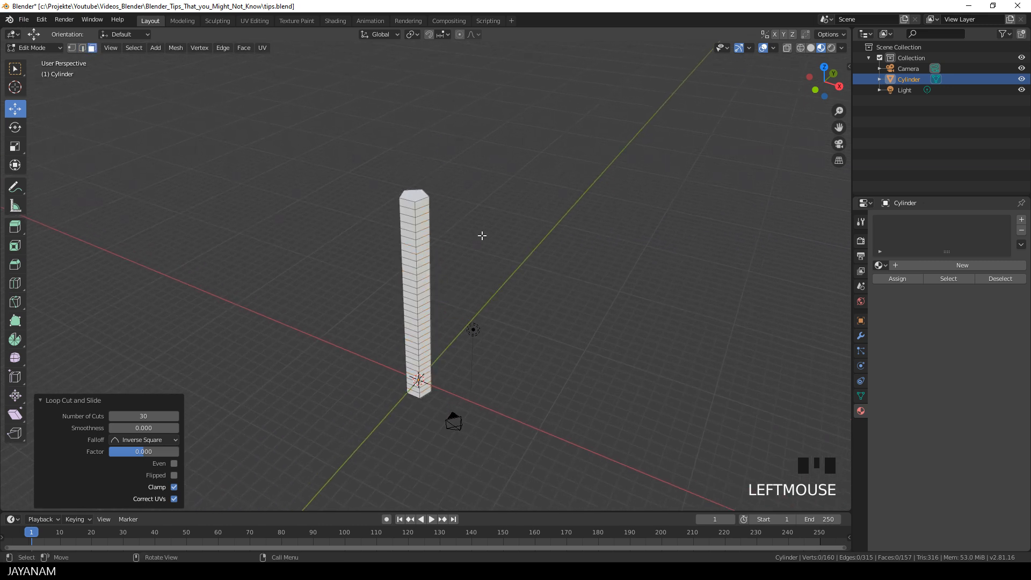
{"action": "left_click", "coordinate": [420, 196]}
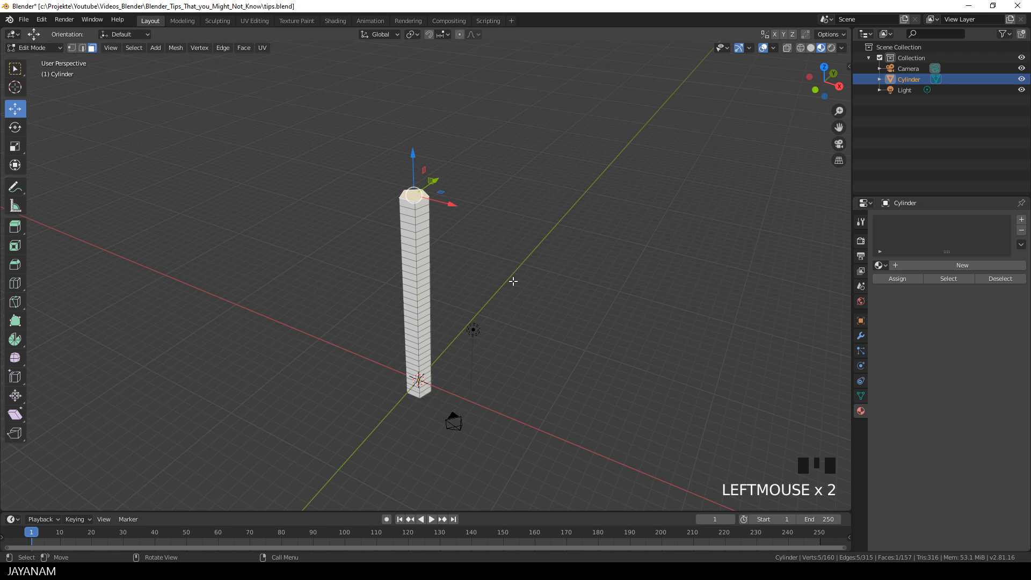
{"action": "key", "text": "o"}
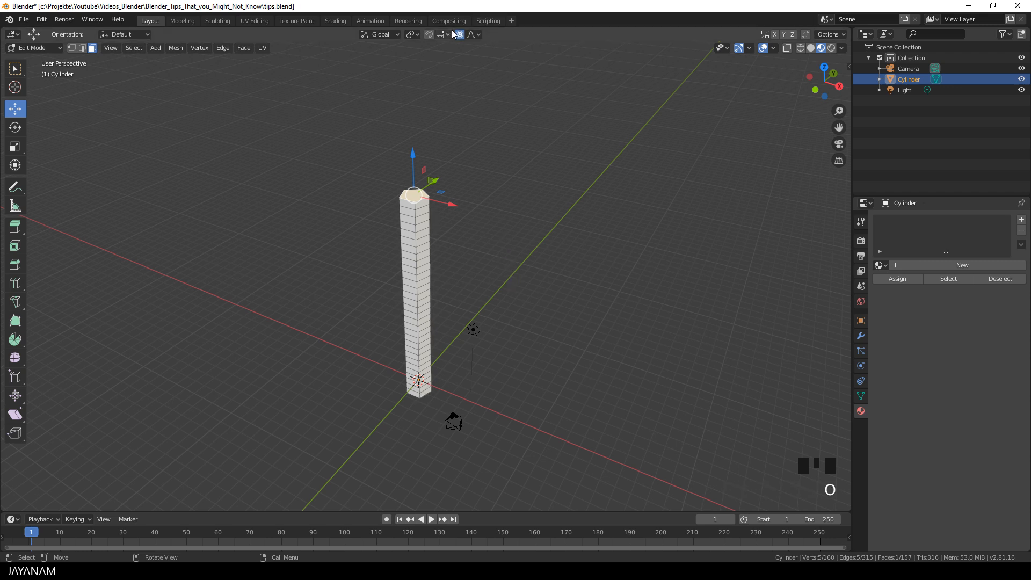
{"action": "left_click", "coordinate": [476, 34]}
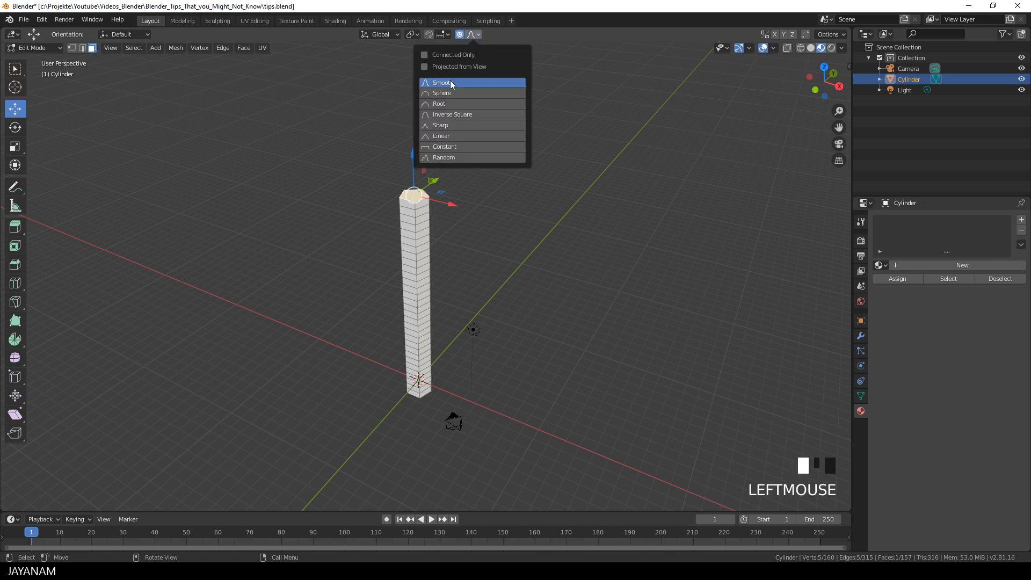
{"action": "middle_click_drag", "start_coordinate": [521, 270], "coordinate": [562, 230]}
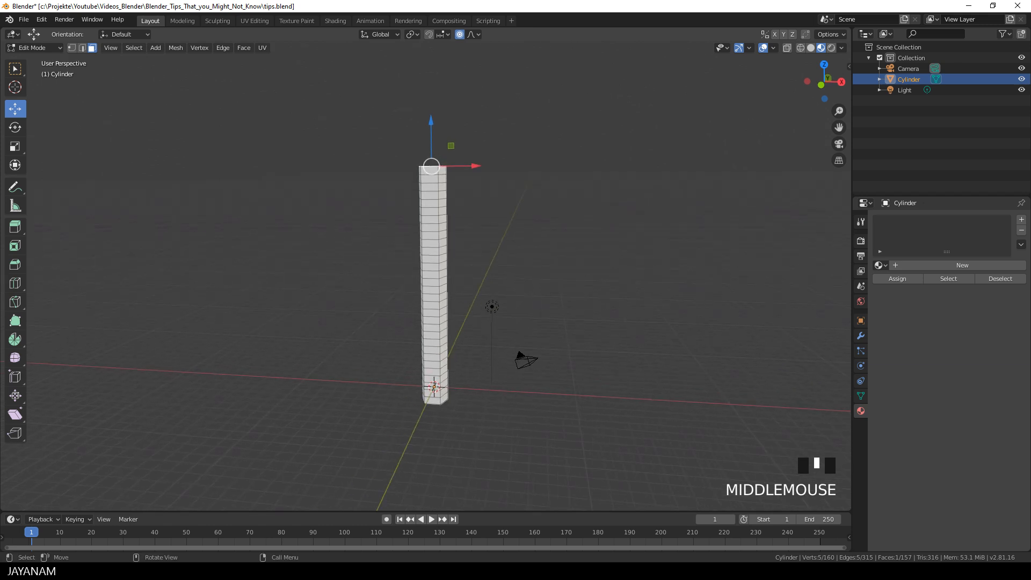
- Rotate the column's top face about 178° in the view plane, with a proportional size of about 15.86, bending the column into a hook
{"action": "key", "text": "r"}
{"action": "scroll", "coordinate": [528, 233], "scroll_direction": "up", "scroll_amount": 4}
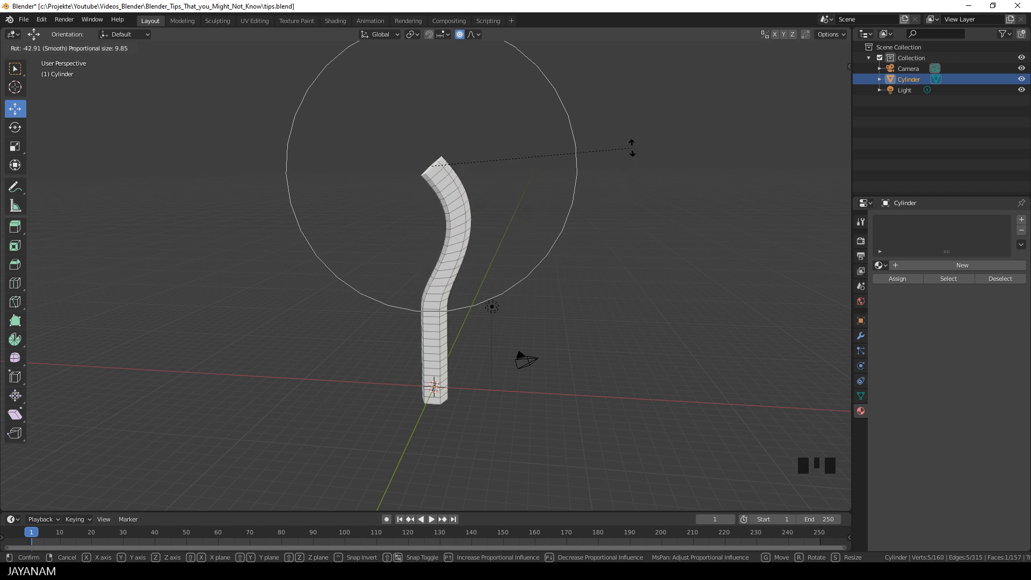
{"action": "scroll", "coordinate": [476, 227], "scroll_direction": "down", "scroll_amount": 2}
{"action": "scroll", "coordinate": [477, 229], "scroll_direction": "down", "scroll_amount": 3}
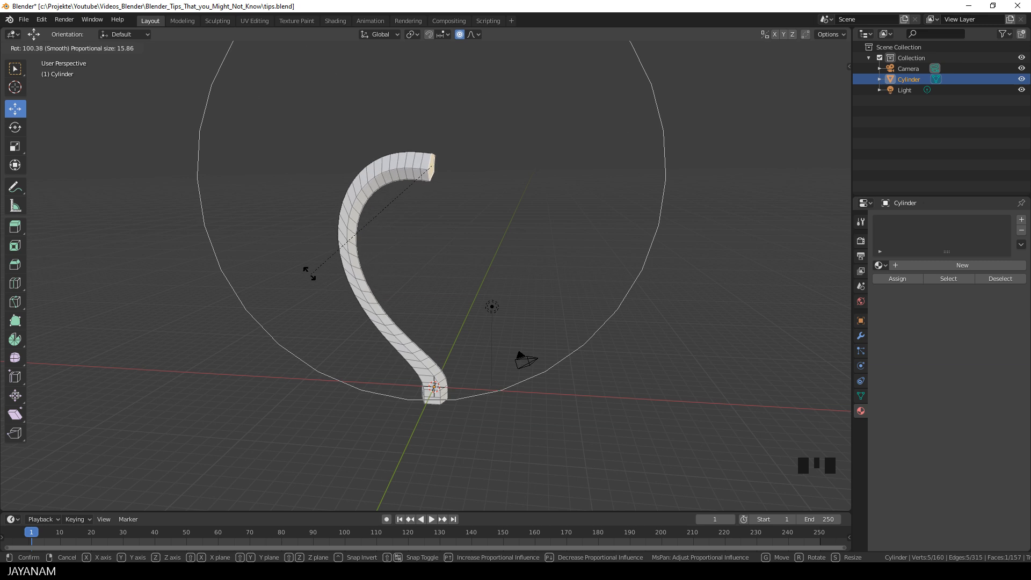
{"action": "scroll", "coordinate": [316, 201], "scroll_direction": "down", "scroll_amount": 1}
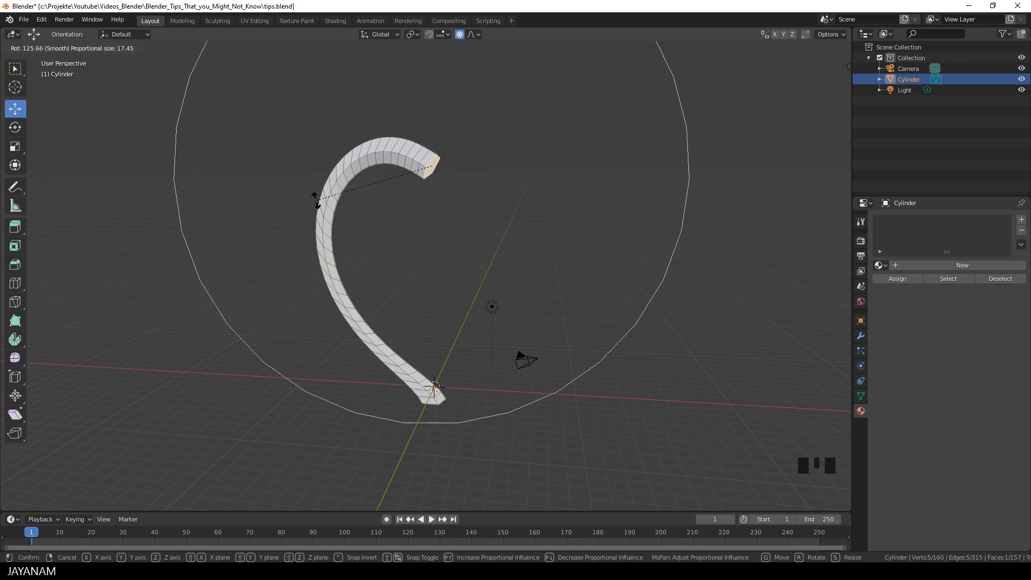
{"action": "scroll", "coordinate": [317, 201], "scroll_direction": "up", "scroll_amount": 1}
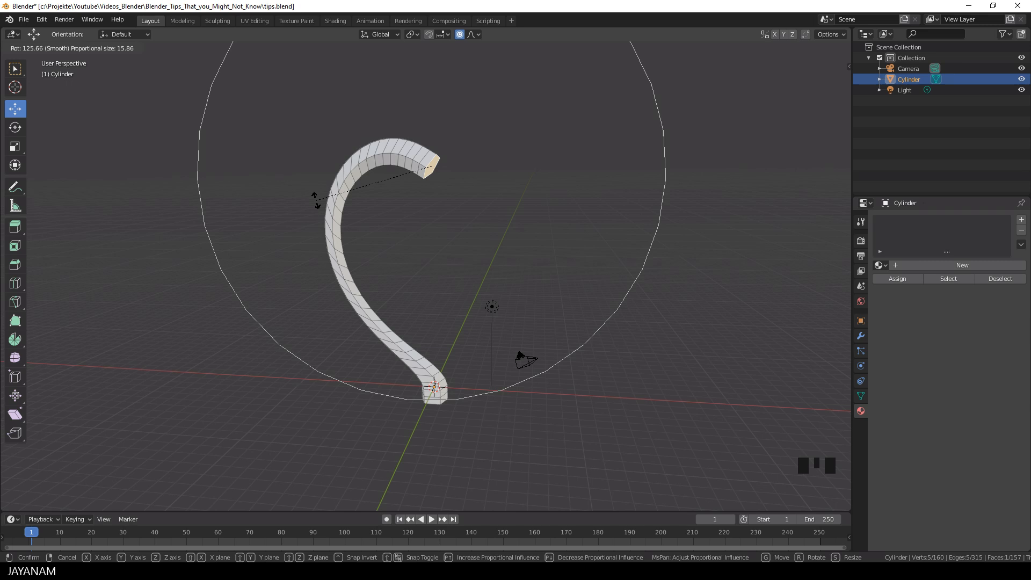
{"action": "left_click", "coordinate": [435, 135]}
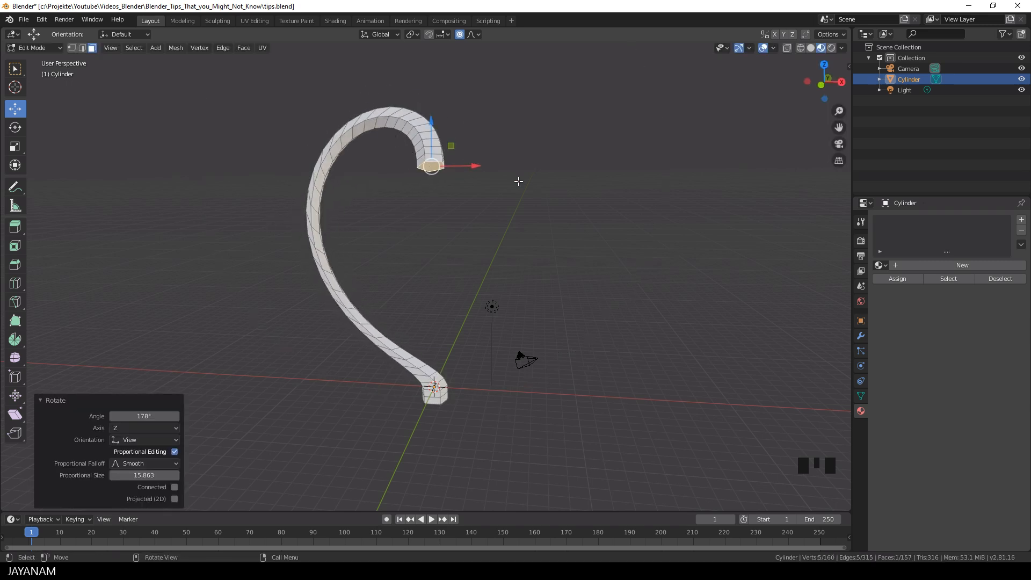
- Bevel the edges of both end faces with one segment, about 0.0575 m wide at the hooked end and 0.0335 m at the base
{"action": "key", "text": "ctrl+b"}
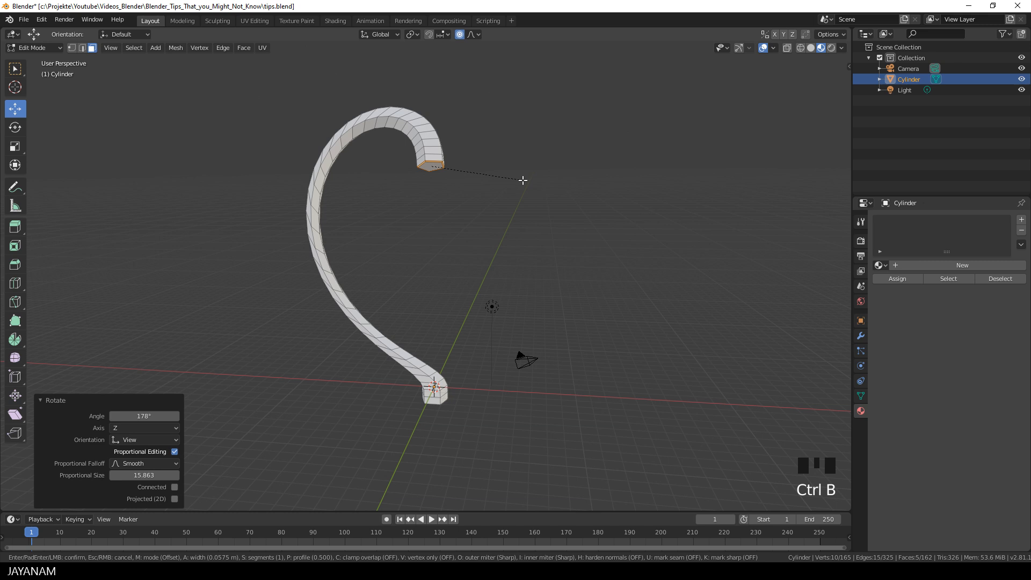
{"action": "left_click", "coordinate": [525, 181]}
{"action": "scroll", "coordinate": [514, 350], "scroll_direction": "down", "scroll_amount": 2}
{"action": "middle_click_drag", "start_coordinate": [495, 345], "coordinate": [459, 288]}
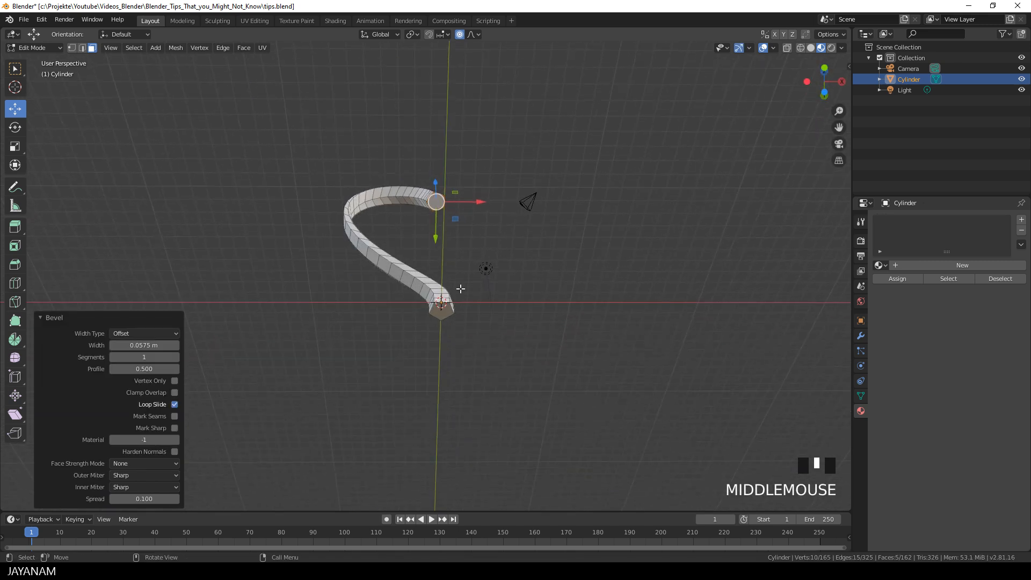
{"action": "scroll", "coordinate": [443, 311], "scroll_direction": "up", "scroll_amount": 5}
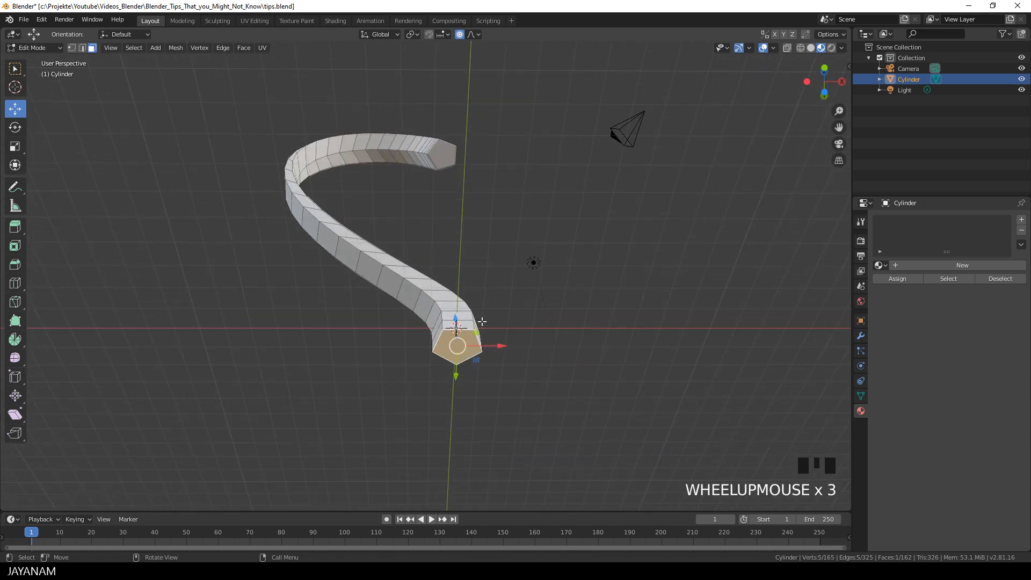
{"action": "key", "text": "ctrl+b"}
{"action": "left_click", "coordinate": [592, 357]}
- Give the cylinder a new material and set its Metallic value to 1.000
{"action": "scroll", "coordinate": [564, 253], "scroll_direction": "down", "scroll_amount": 7}
{"action": "middle_click_drag", "start_coordinate": [564, 253], "coordinate": [452, 293]}
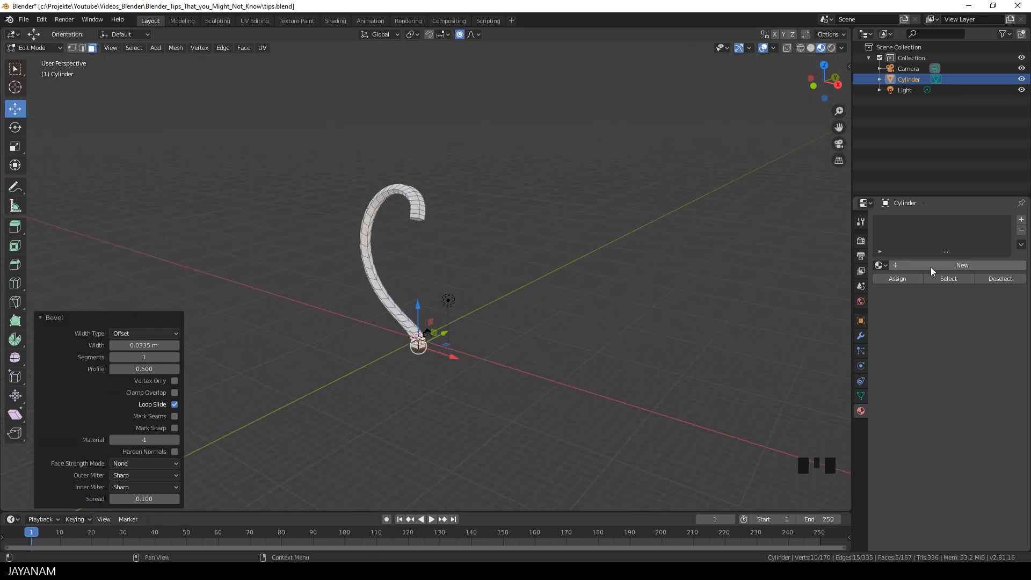
{"action": "left_click", "coordinate": [931, 268]}
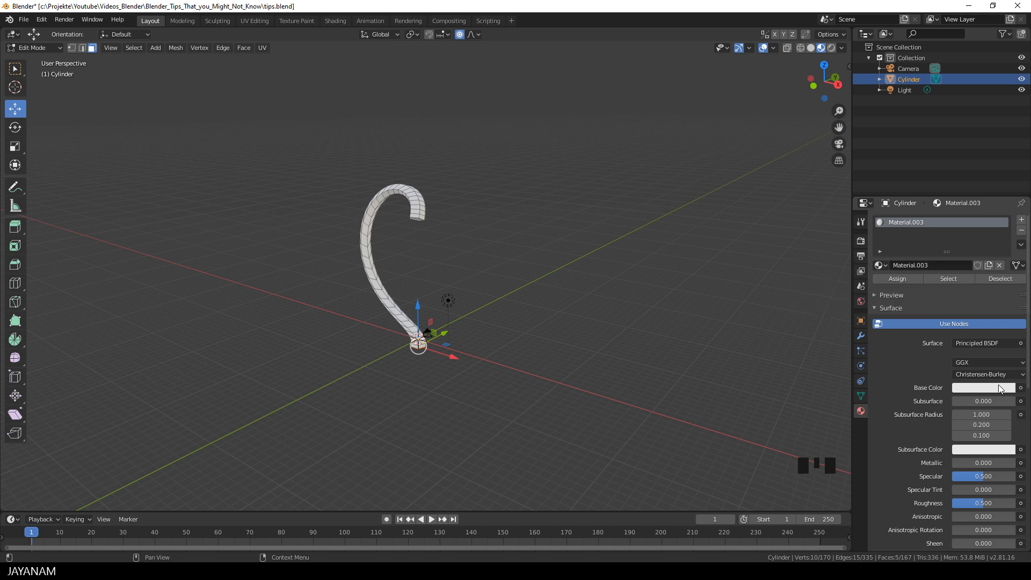
{"action": "scroll", "coordinate": [991, 393], "scroll_direction": "down", "scroll_amount": 2}
{"action": "left_click_drag", "start_coordinate": [975, 420], "coordinate": [1015, 420]}
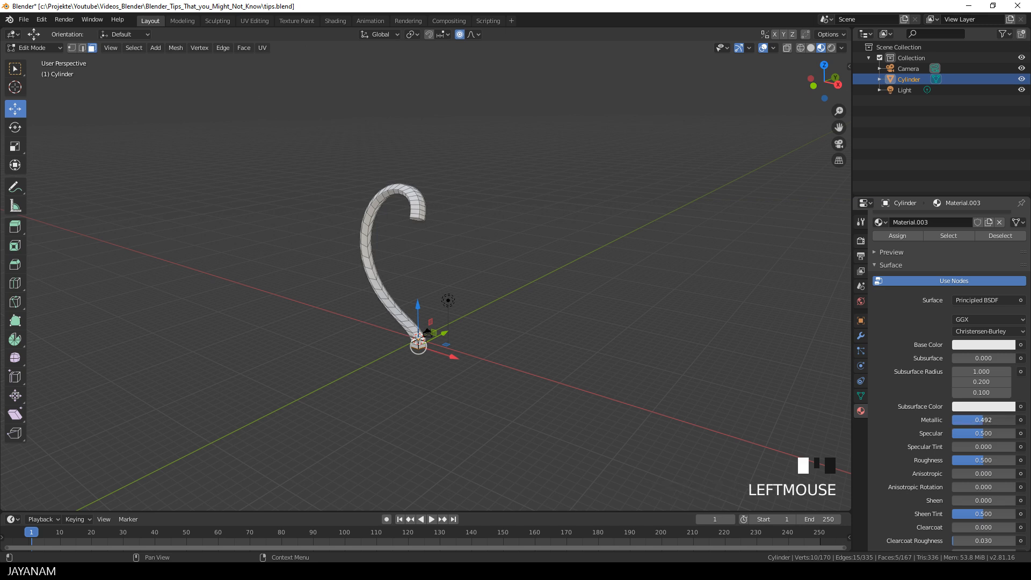
- Add a Subdivision Surface modifier to the cylinder with 3 render and 3 viewport subdivisions
{"action": "scroll", "coordinate": [661, 281], "scroll_direction": "up", "scroll_amount": 2}
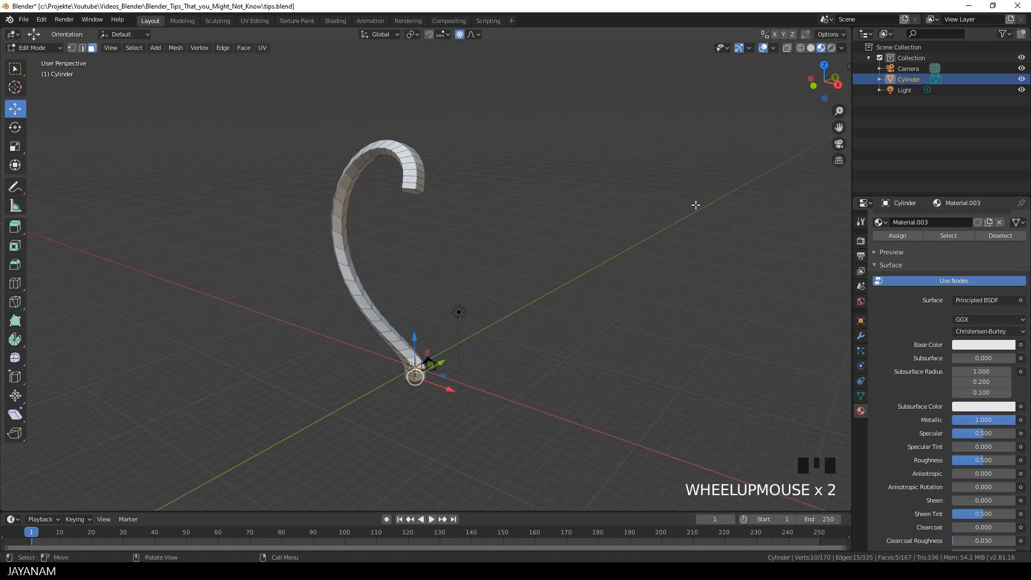
{"action": "left_click", "coordinate": [862, 336]}
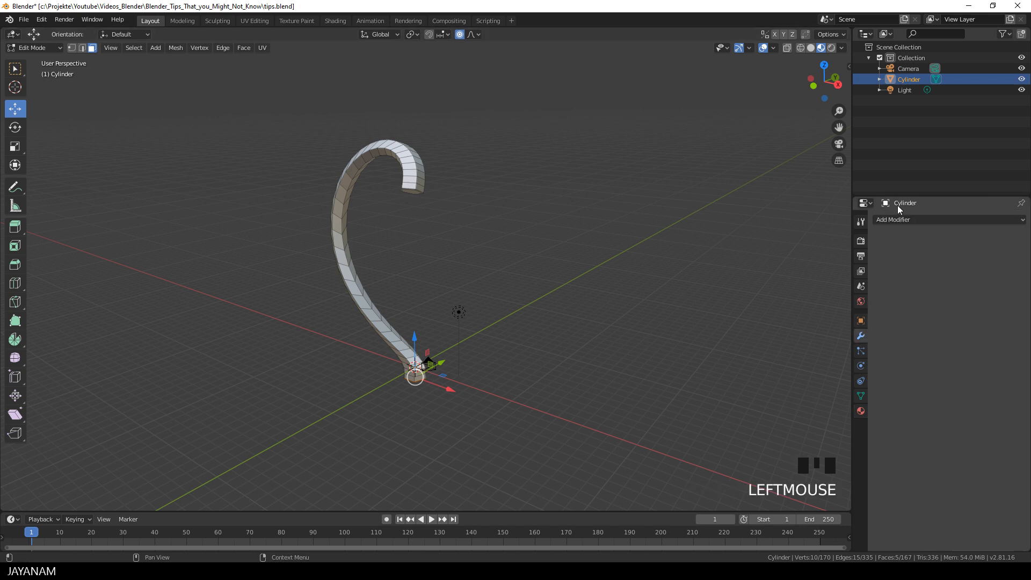
{"action": "left_click", "coordinate": [891, 221]}
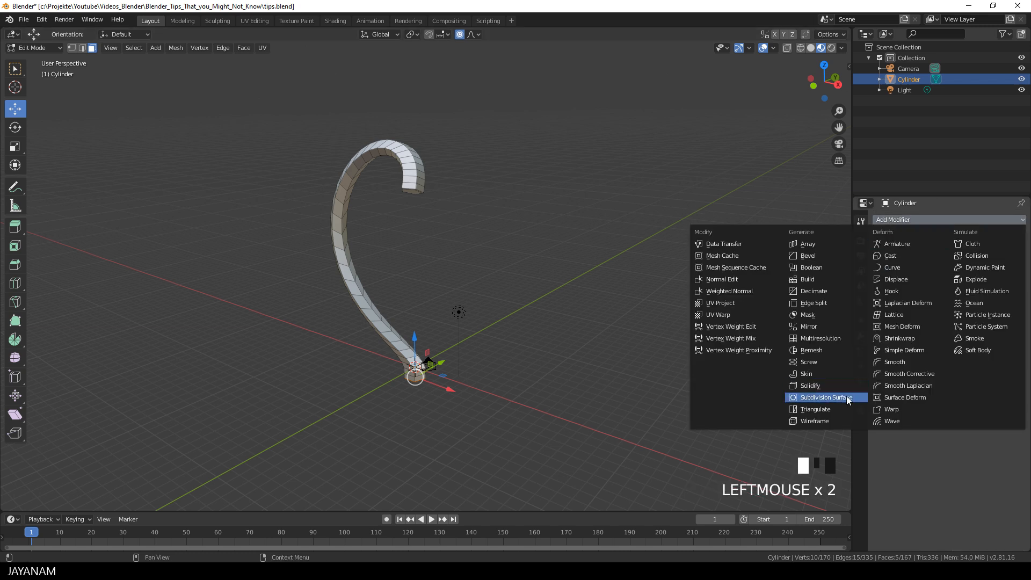
{"action": "left_click", "coordinate": [820, 398]}
{"action": "scroll", "coordinate": [848, 394], "scroll_direction": "up", "scroll_amount": 1}
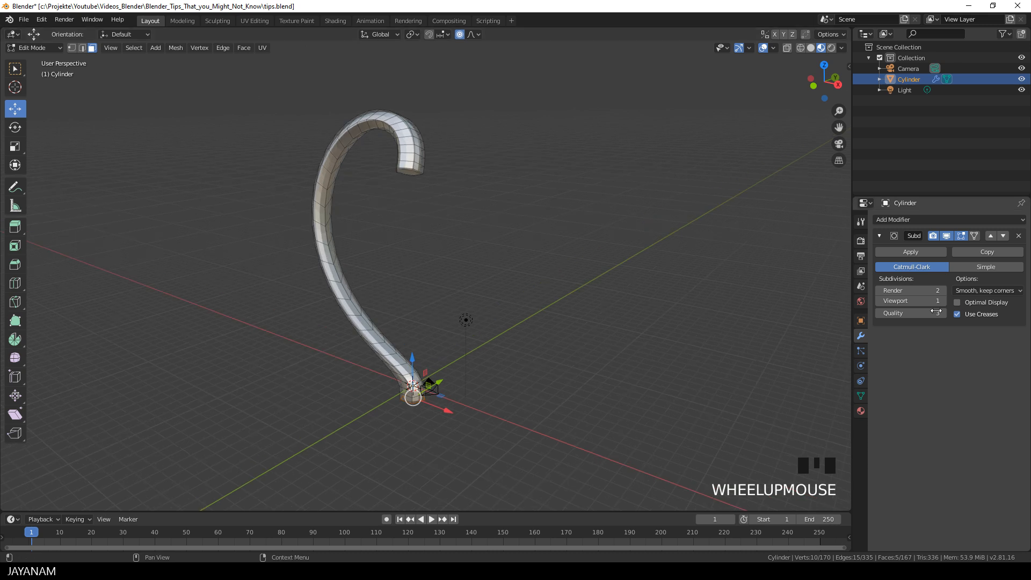
{"action": "left_click", "coordinate": [943, 290]}
{"action": "left_click", "coordinate": [943, 301]}
{"action": "left_click", "coordinate": [943, 301]}
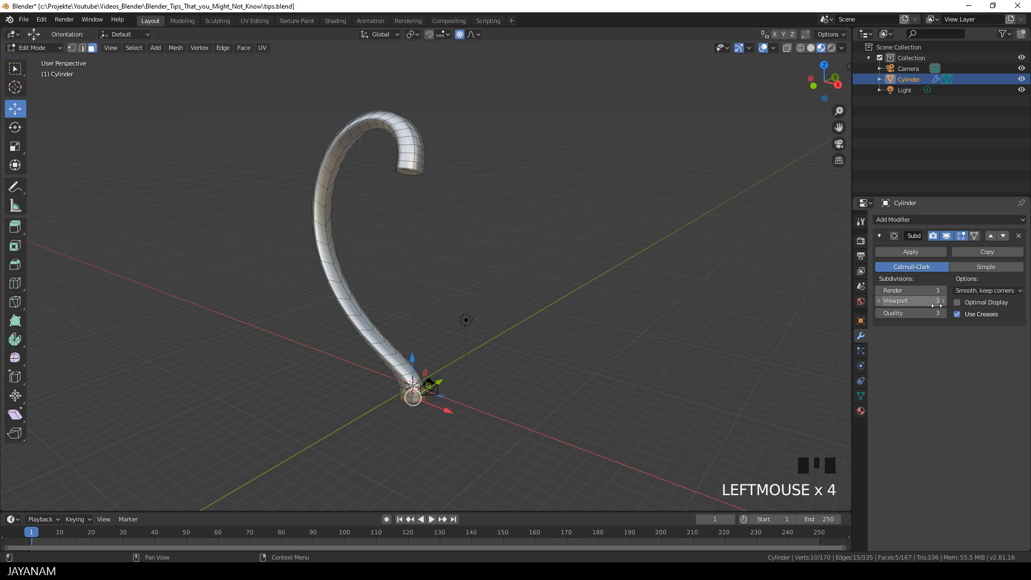
- Return to Object Mode and apply smooth shading to the bent cylinder
{"action": "key", "text": "Tab"}
{"action": "middle_click_drag", "start_coordinate": [535, 290], "coordinate": [554, 270]}
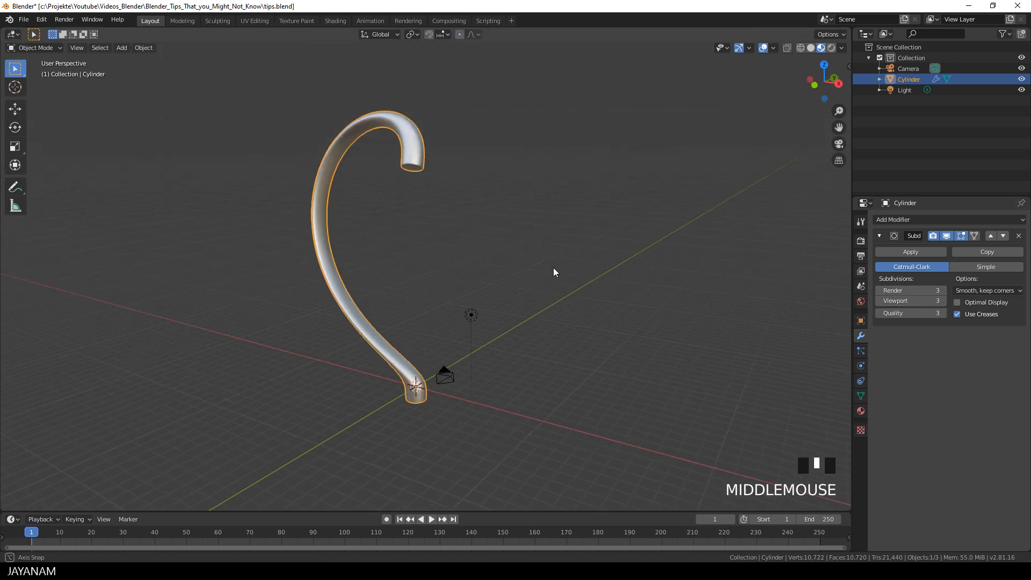
{"action": "right_click", "coordinate": [346, 304]}
{"action": "left_click", "coordinate": [346, 304]}
- Hide the viewport overlays to show the bent cylinder without grid and outlines
{"action": "middle_click_drag", "start_coordinate": [437, 290], "coordinate": [385, 311]}
{"action": "scroll", "coordinate": [386, 311], "scroll_direction": "up", "scroll_amount": 2}
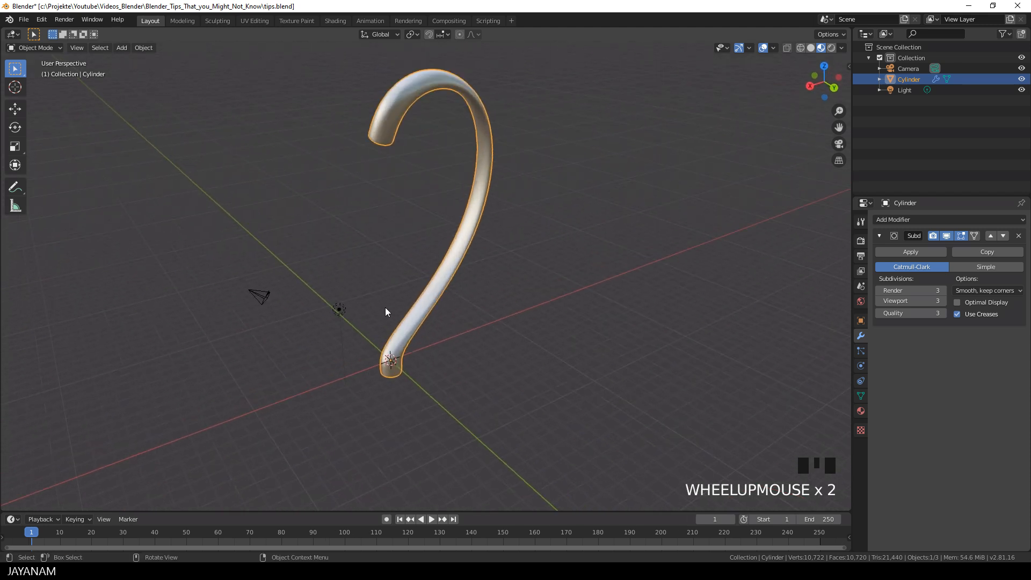
{"action": "left_click", "coordinate": [763, 48]}
{"action": "middle_click_drag", "start_coordinate": [618, 161], "coordinate": [637, 192]}
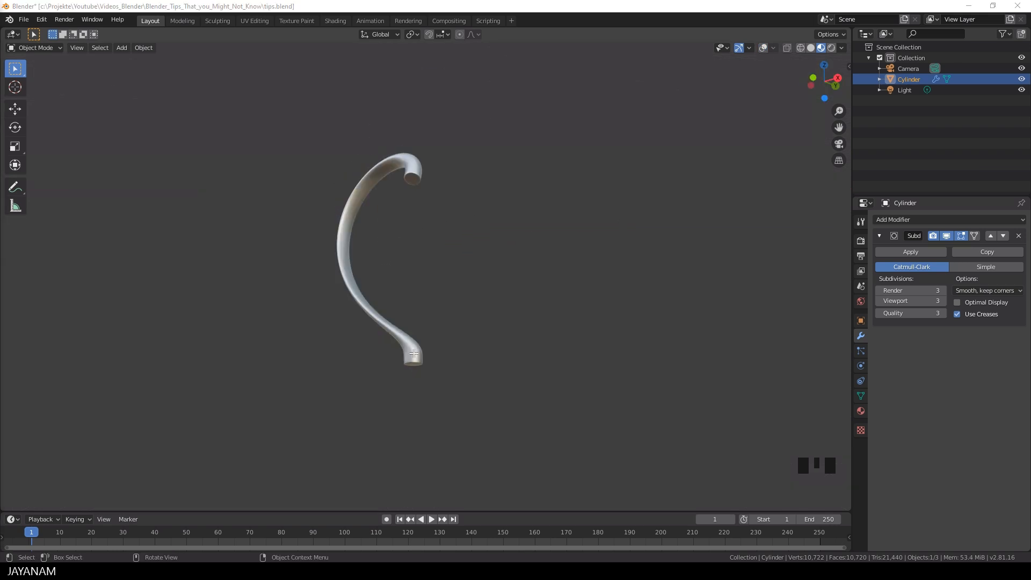
- Create a row of four linked duplicates of the bent cylinder, each offset about 3 m in X and 2 m in Y from the previous one
{"action": "left_click", "coordinate": [415, 353]}
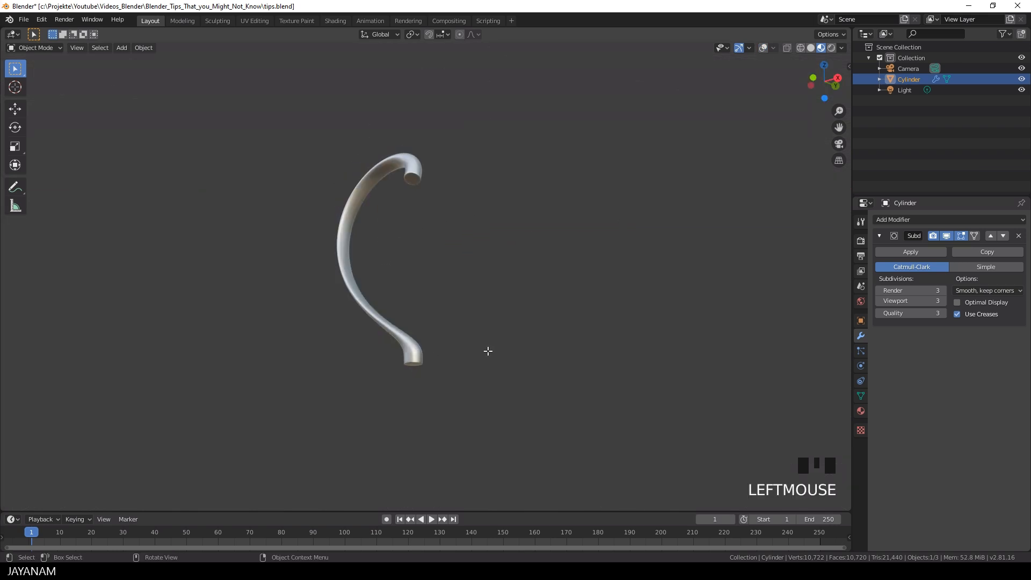
{"action": "key", "text": "alt+d"}
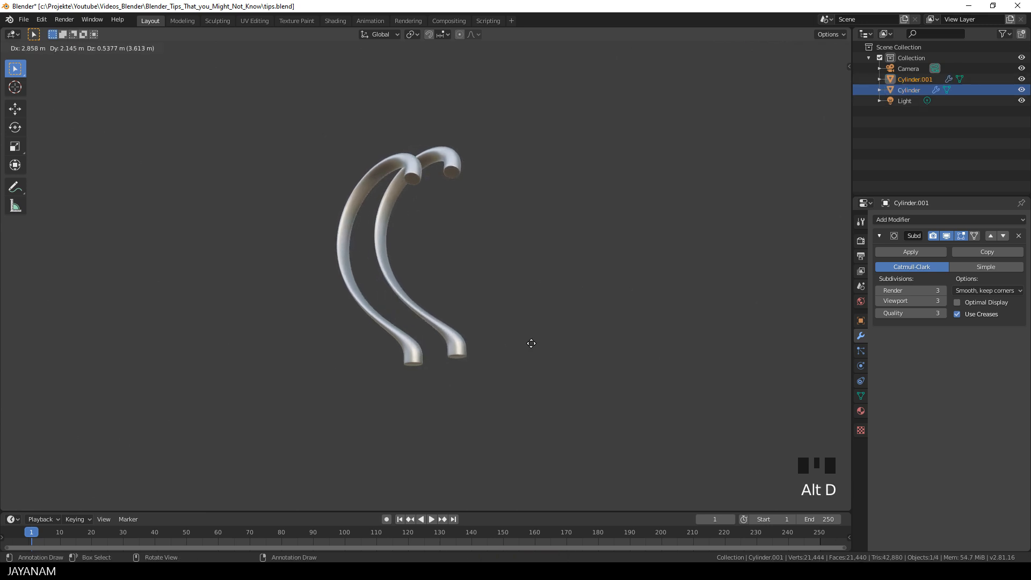
{"action": "left_click", "coordinate": [532, 343]}
{"action": "key", "text": "alt+d"}
{"action": "left_click", "coordinate": [578, 332]}
{"action": "key", "text": "alt+d"}
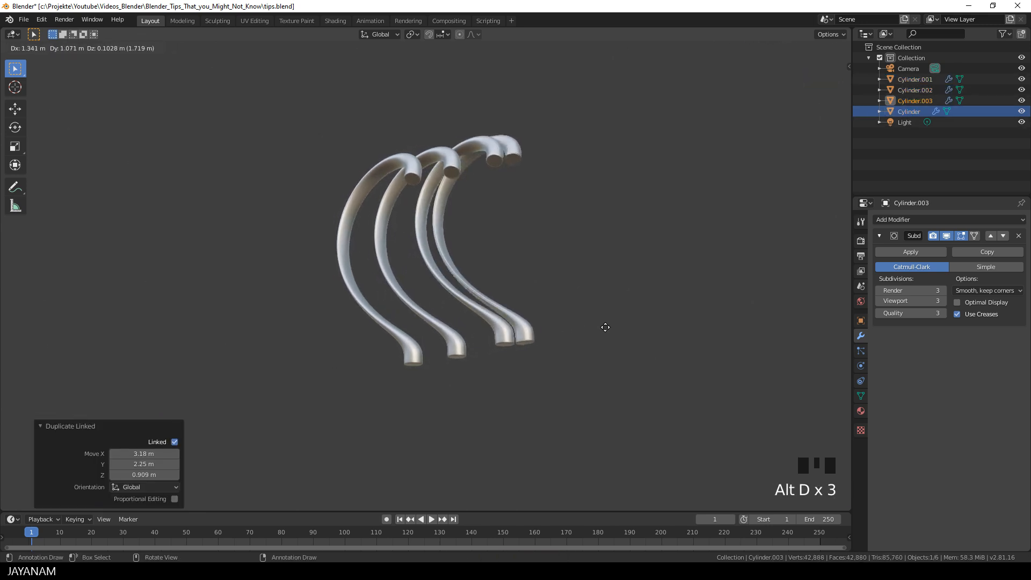
{"action": "left_click", "coordinate": [627, 320]}
{"action": "key", "text": "alt+d"}
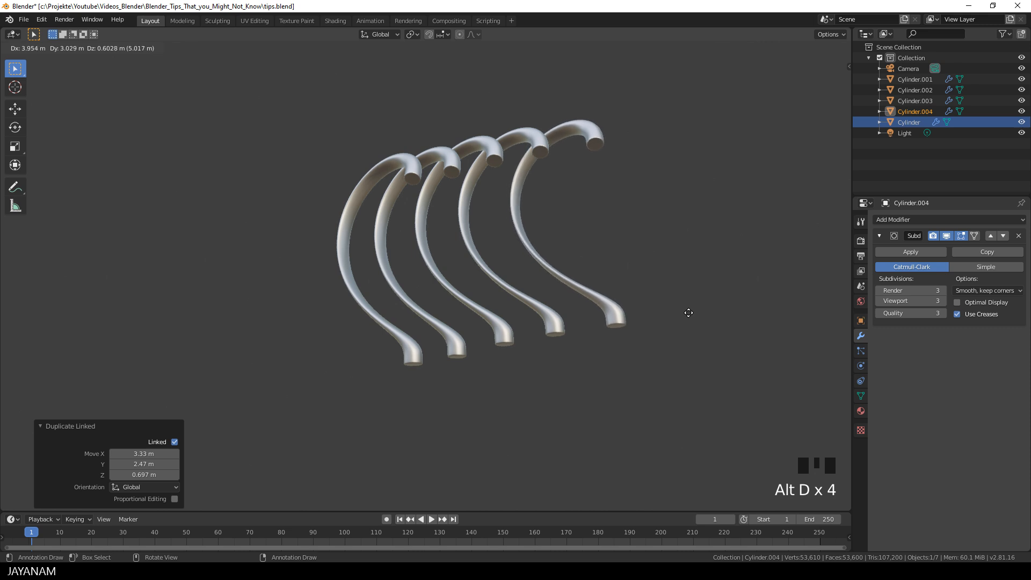
{"action": "left_click", "coordinate": [682, 312]}
- In Edit Mode, rotate the last duplicate's base face about 73° with Smooth proportional editing to reshape all linked copies
{"action": "key", "text": "Tab"}
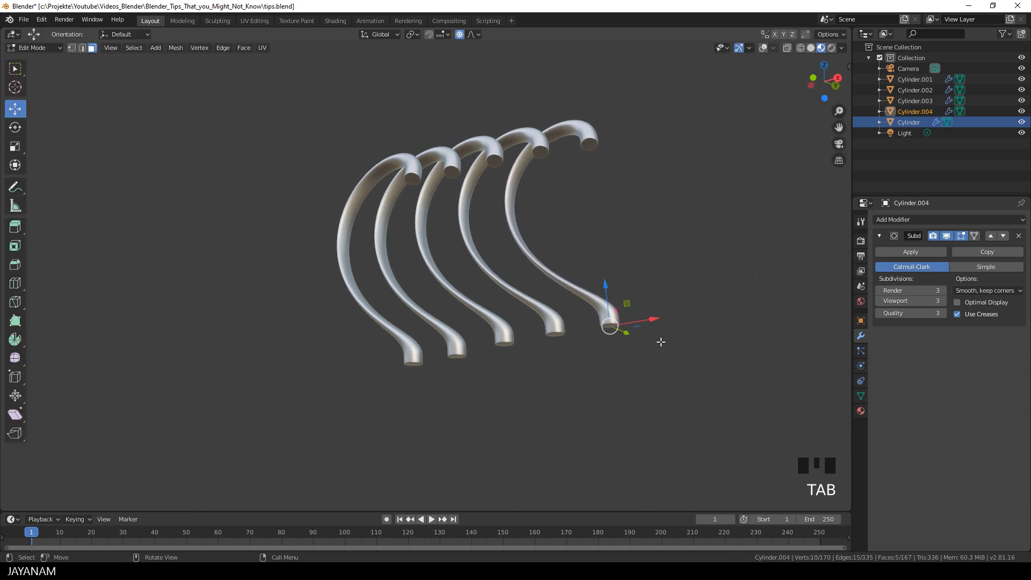
{"action": "key", "text": "r"}
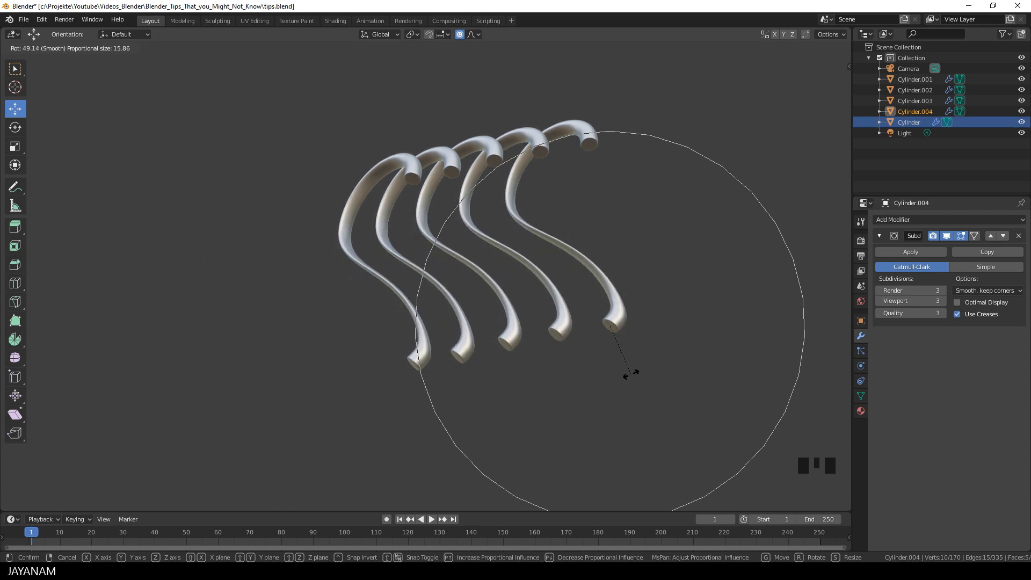
{"action": "left_click", "coordinate": [611, 371]}
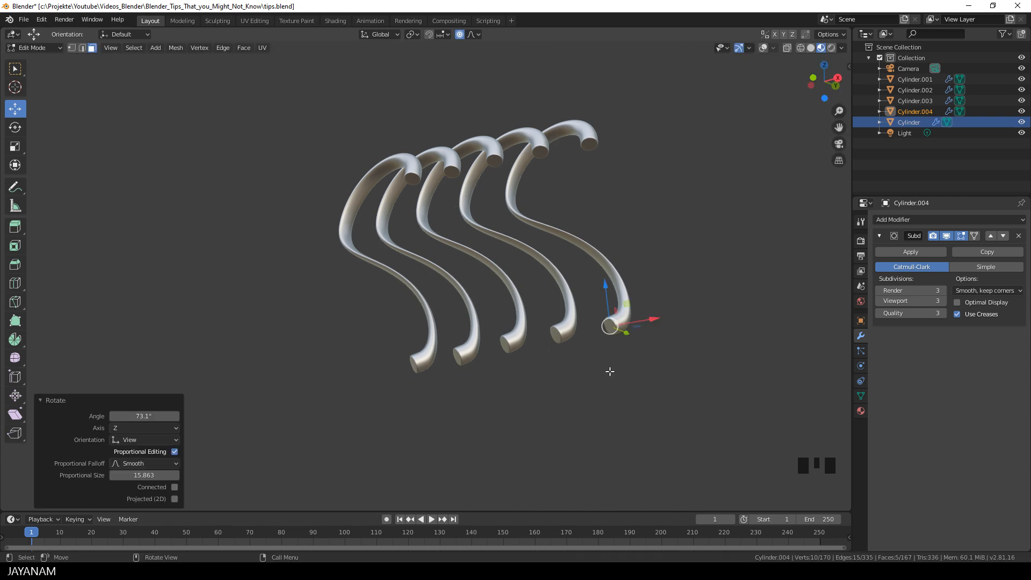
{"action": "middle_click_drag", "start_coordinate": [645, 370], "coordinate": [446, 425]}
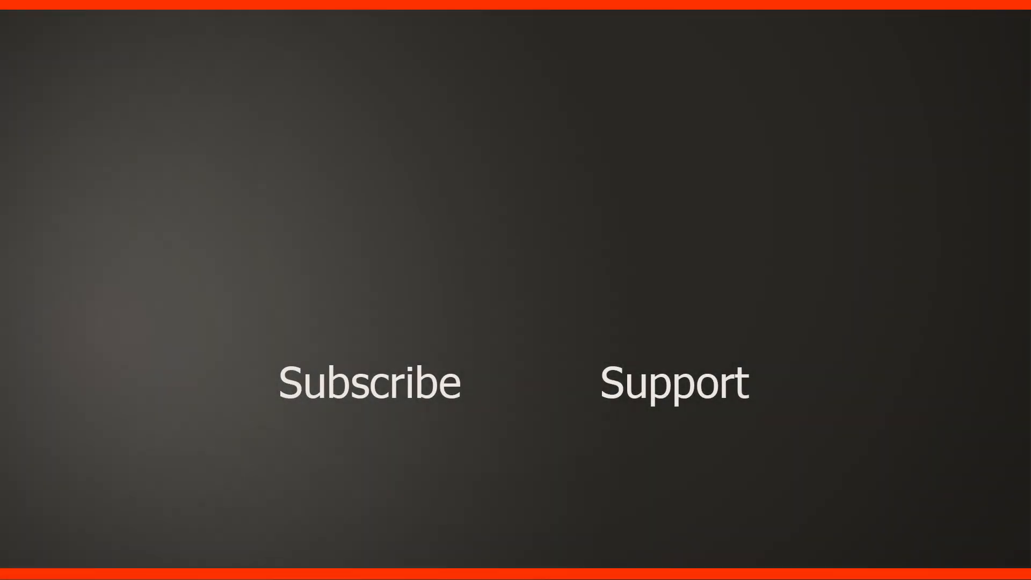